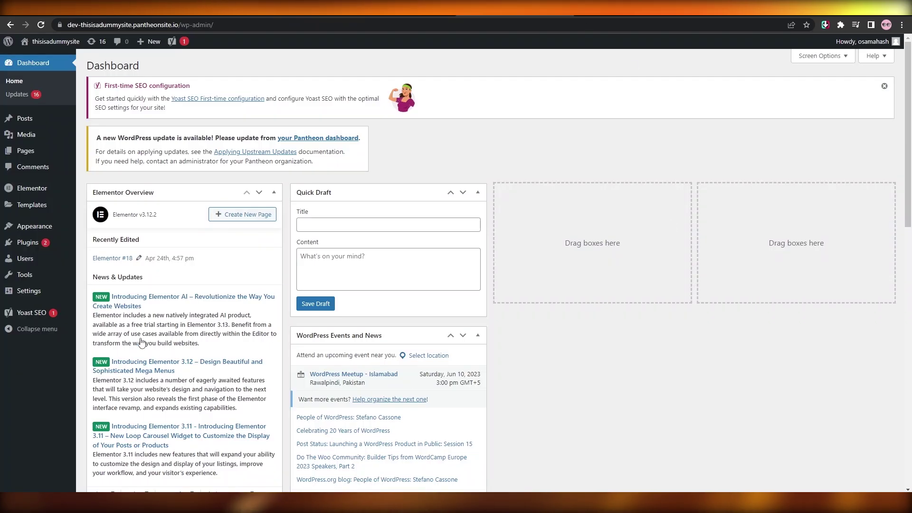
Step: Open the community plugin browser via the main menu's Plugins > Find more plugins
scroll(698, 310, "down", 3)
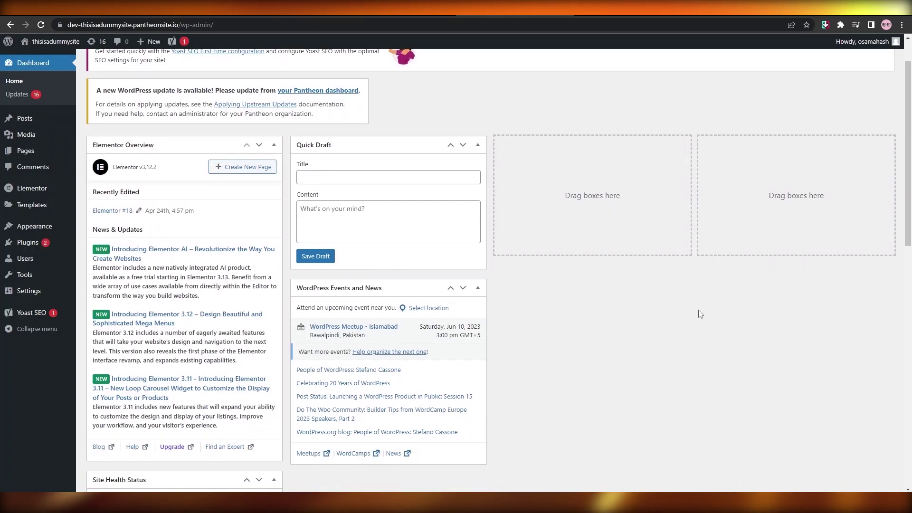
scroll(567, 325, "up", 3)
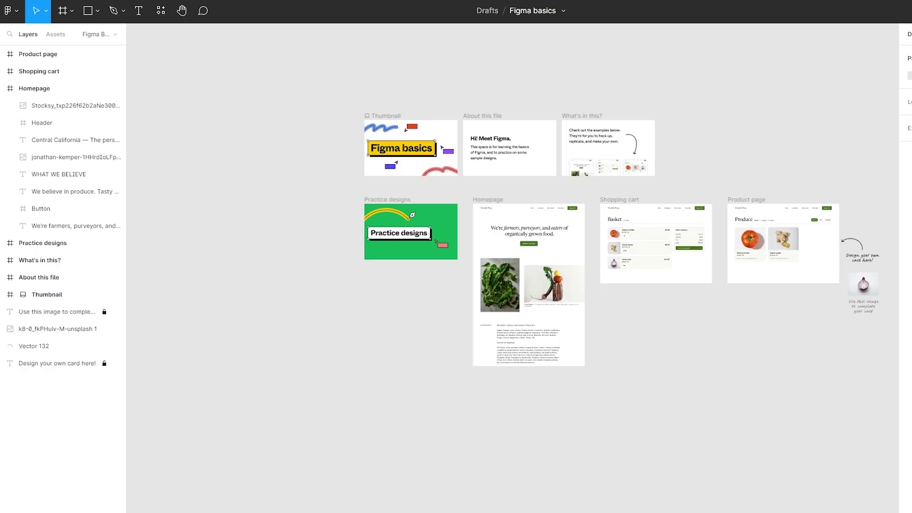
left_click(8, 13)
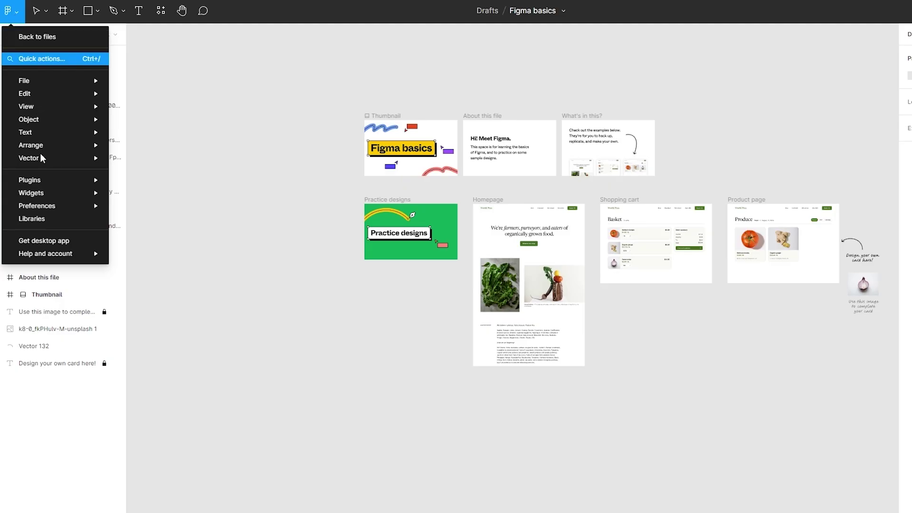
mouse_move(38, 181)
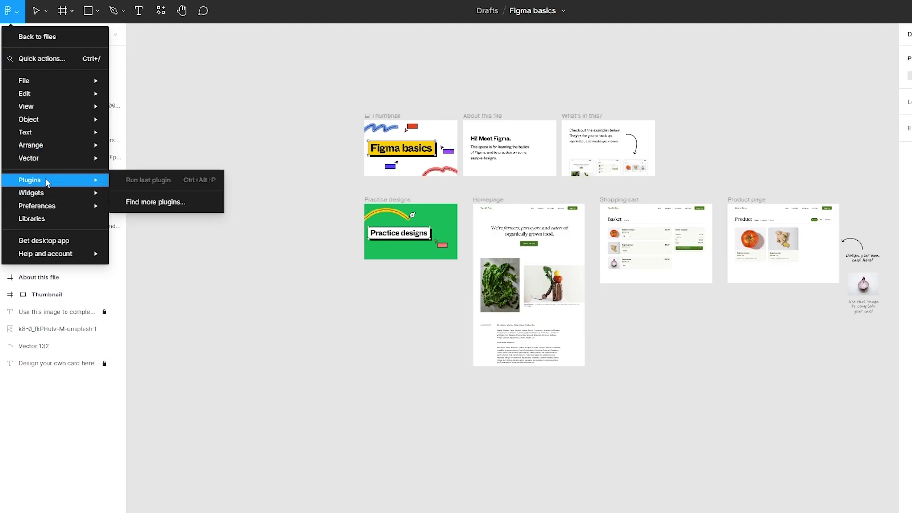
left_click(153, 210)
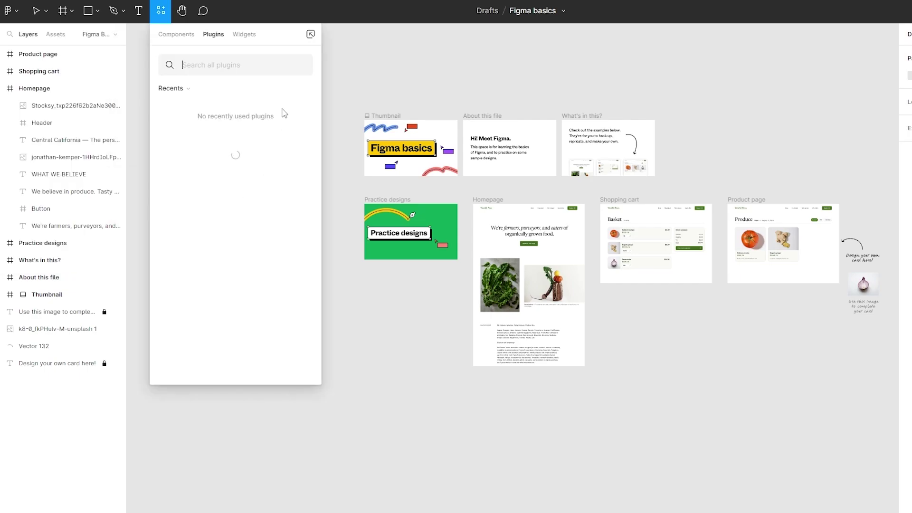
Step: Float the Resources panel, search 'wordpress', and run Yotako's Figma to WordPress - Beta plugin
left_click_drag(283, 41, 309, 64)
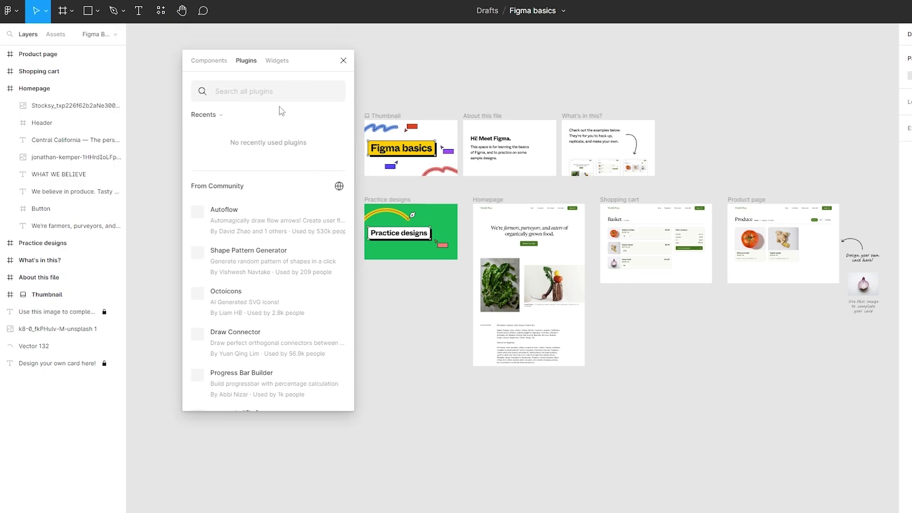
left_click(237, 91)
type("wordpress")
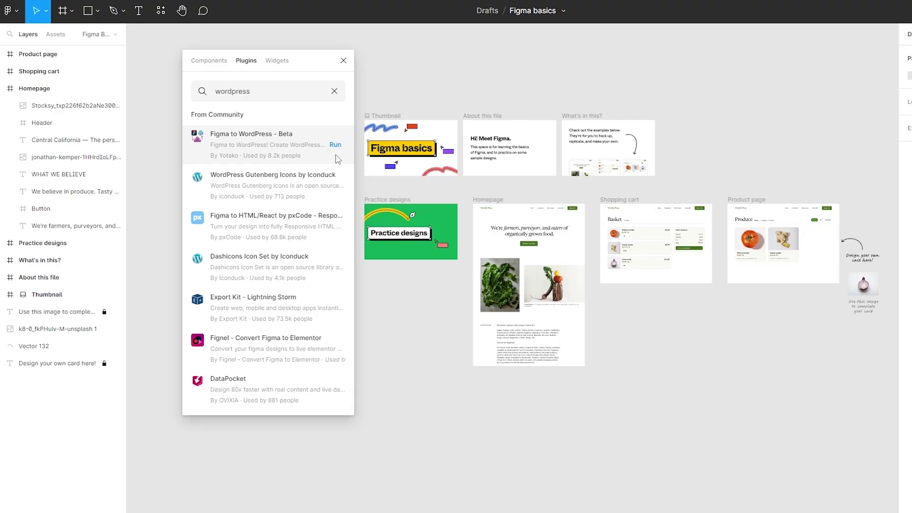
left_click(282, 154)
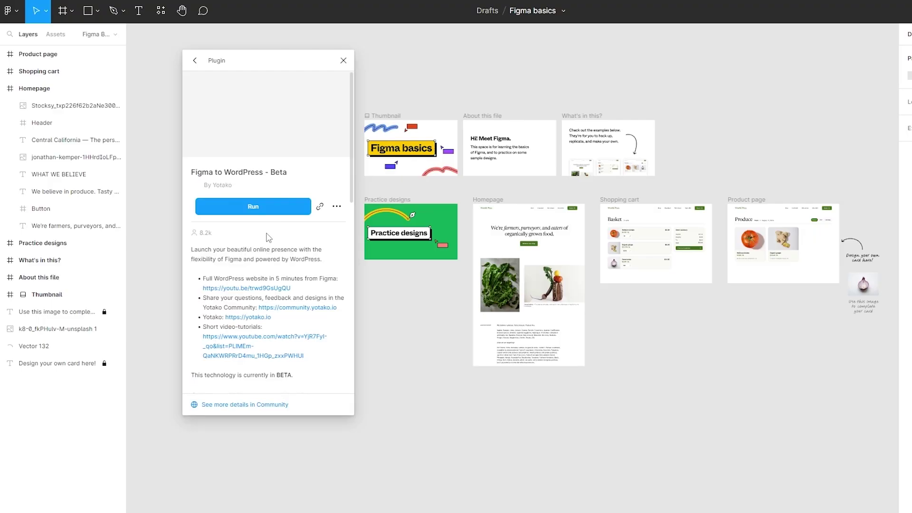
left_click(245, 212)
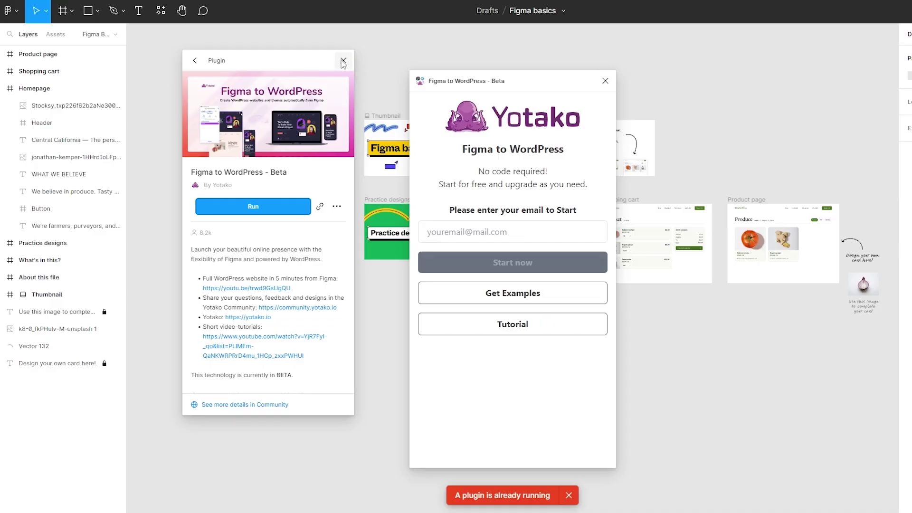
Step: Close the plugin details, enter the sign-in e-mail and start the plugin setup
left_click(343, 61)
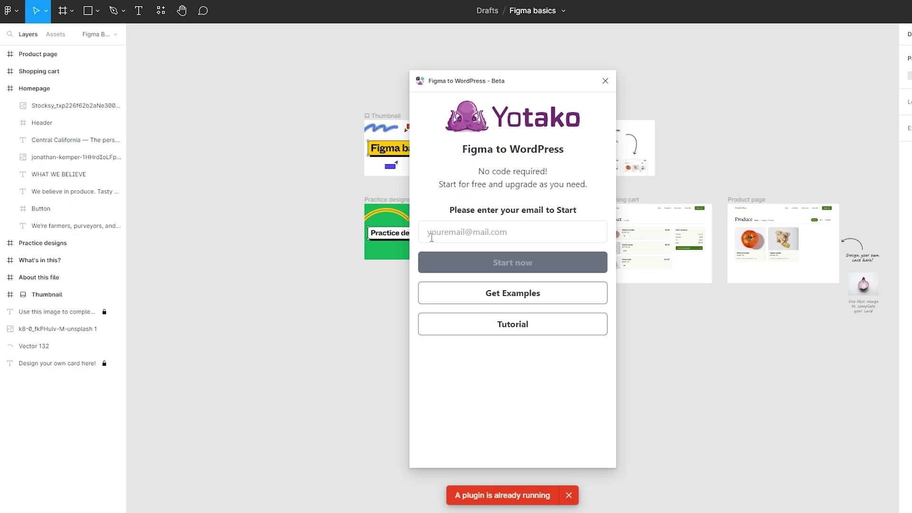
left_click(527, 234)
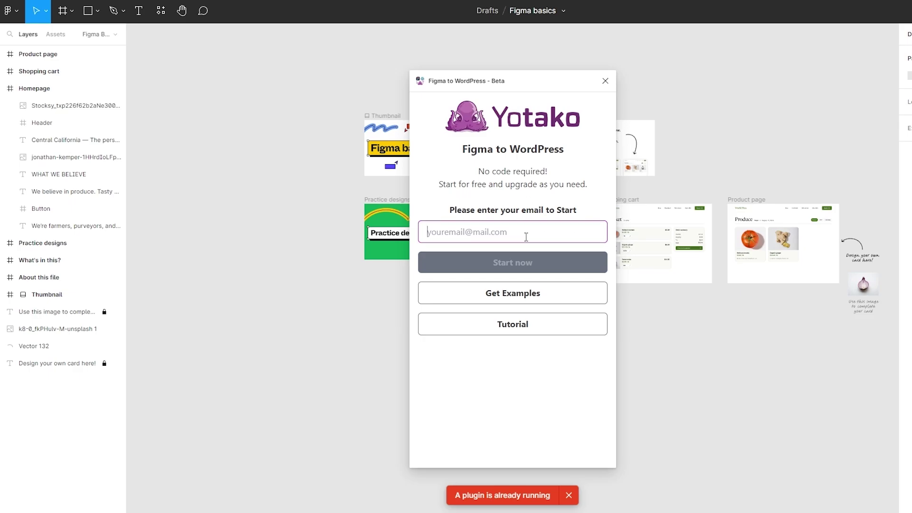
left_click(499, 264)
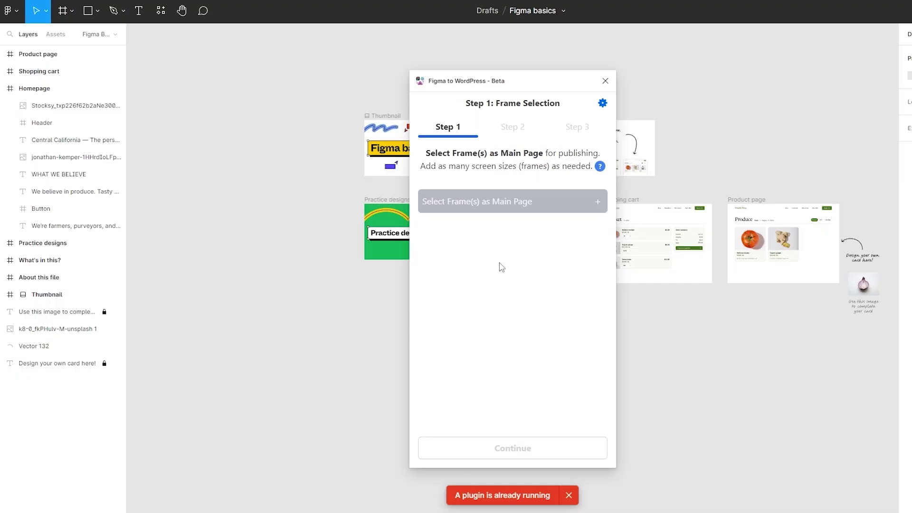
left_click_drag(482, 85, 243, 76)
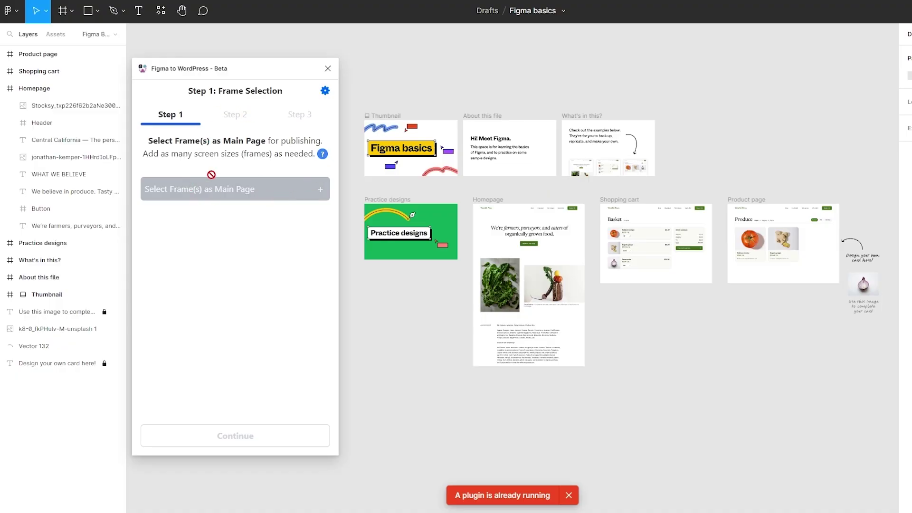
Step: Add the whole Homepage frame as the main page, then select the Shopping cart frame
left_click(519, 232)
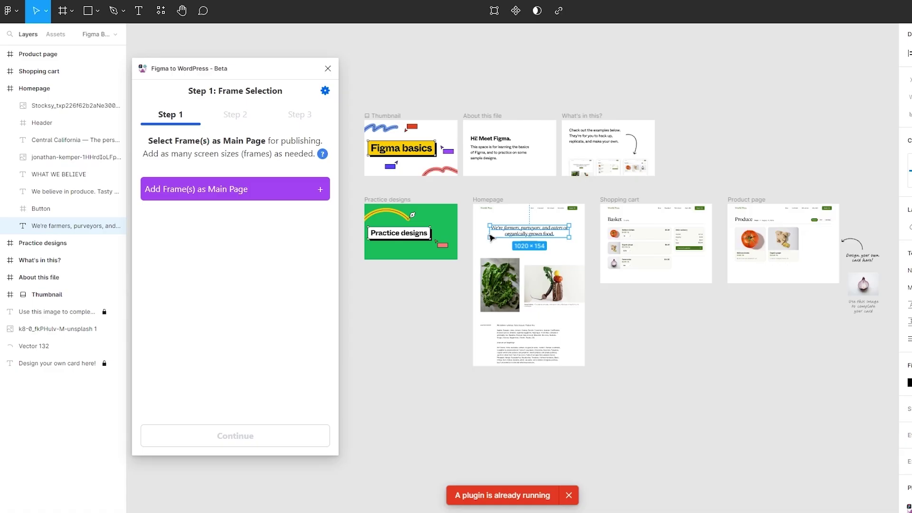
left_click(487, 219)
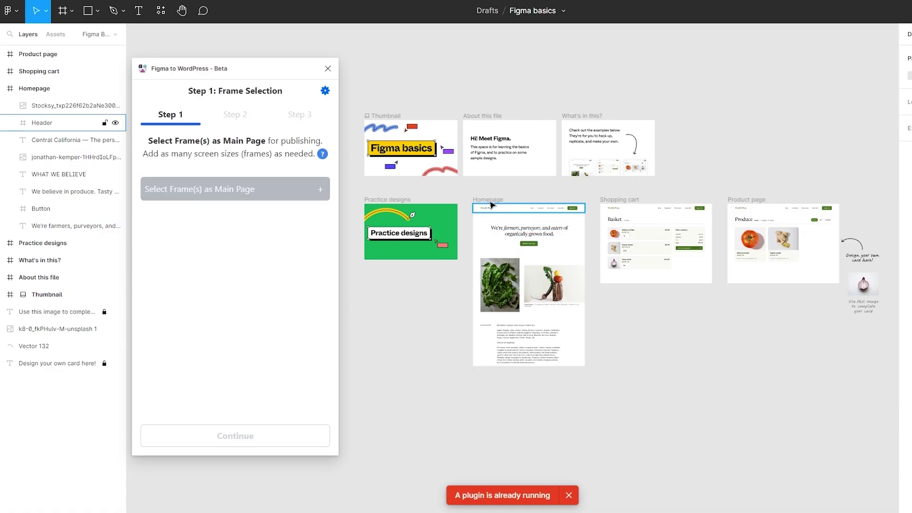
left_click(517, 202)
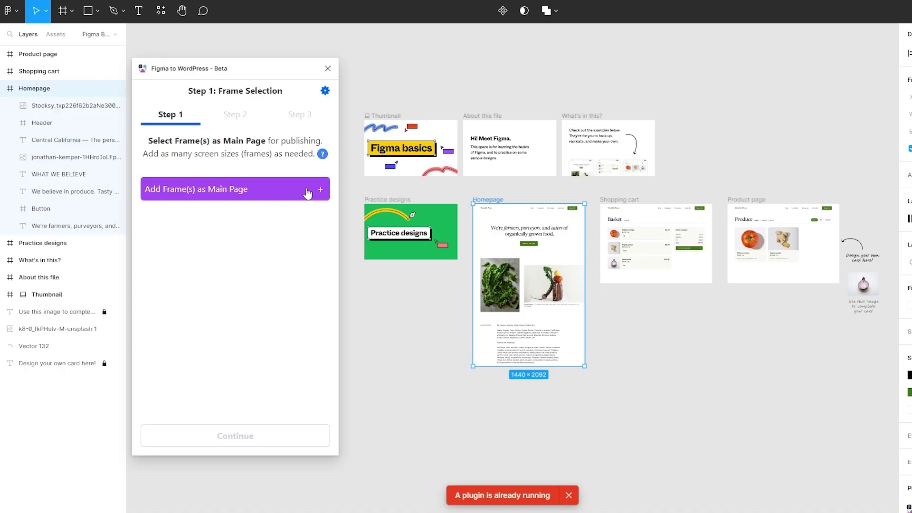
left_click(309, 193)
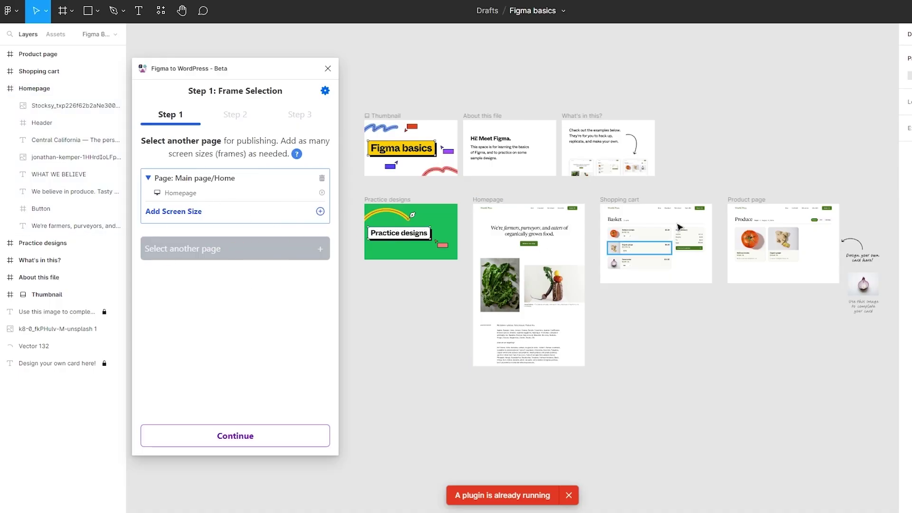
left_click(633, 201)
left_click(633, 201)
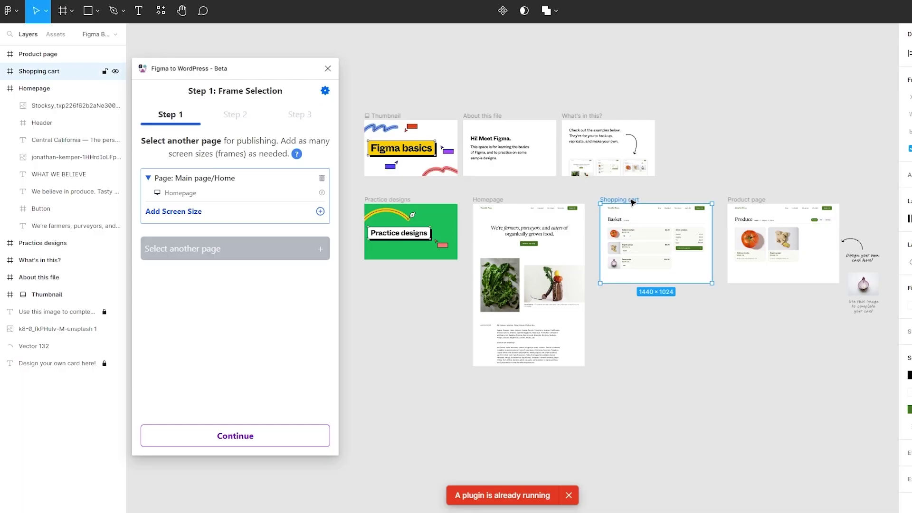
Step: Add the Product page frame as a normal page and continue past frame selection
left_click(260, 253)
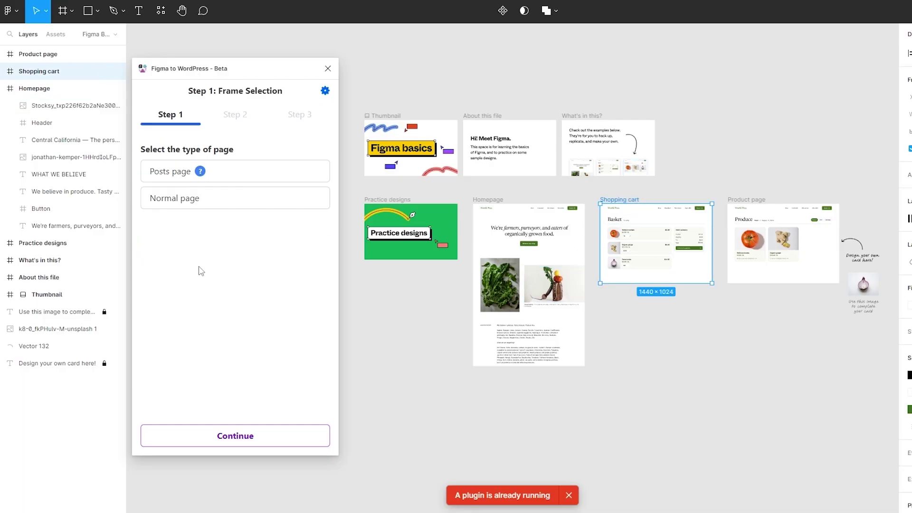
left_click(765, 202)
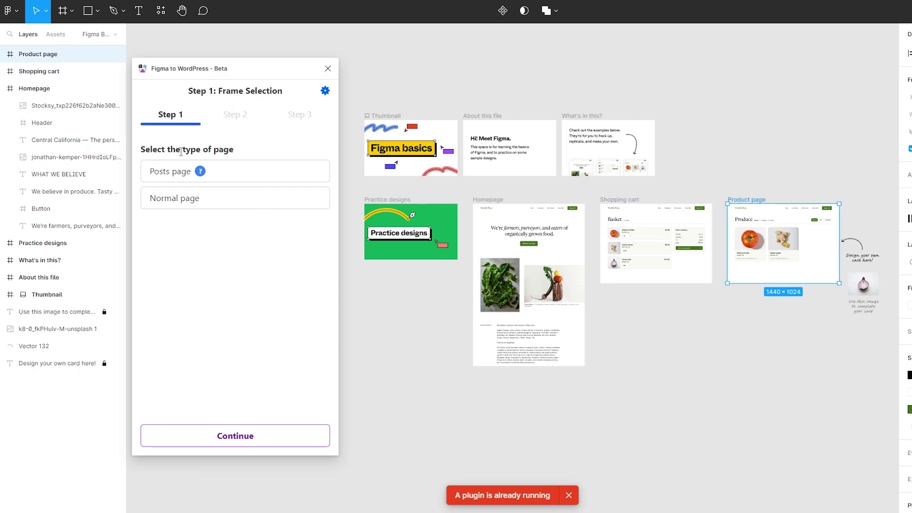
left_click_drag(162, 150, 234, 150)
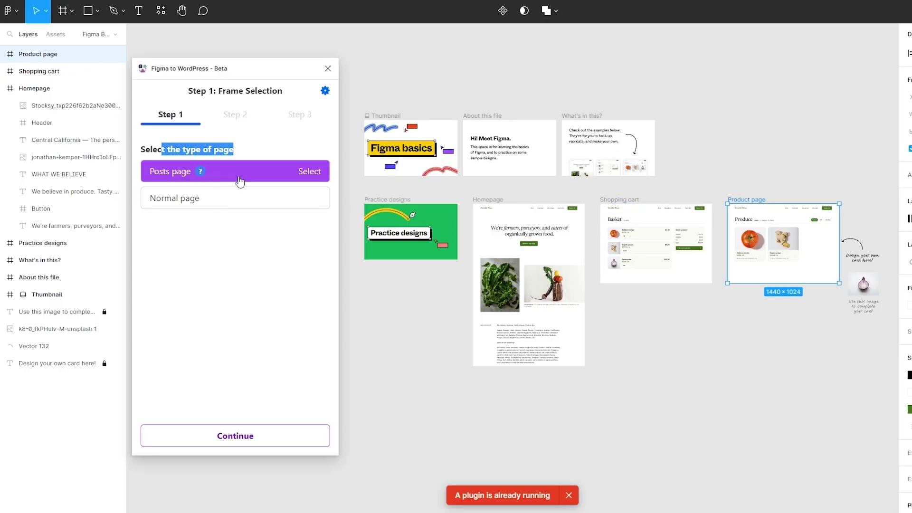
left_click(253, 204)
left_click(227, 250)
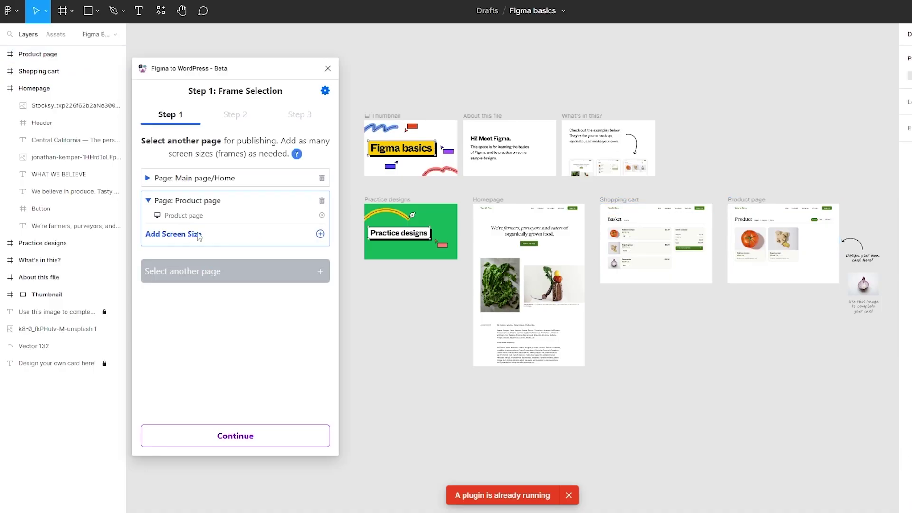
left_click(760, 198)
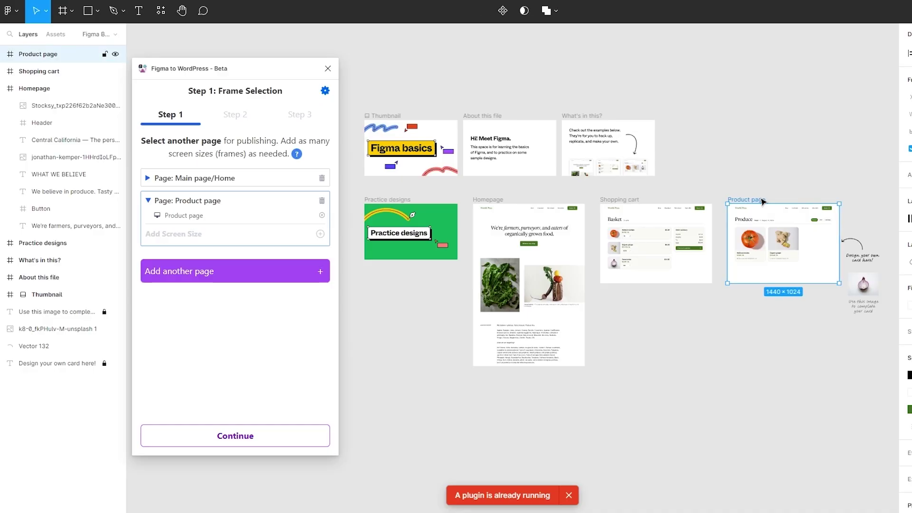
left_click(307, 272)
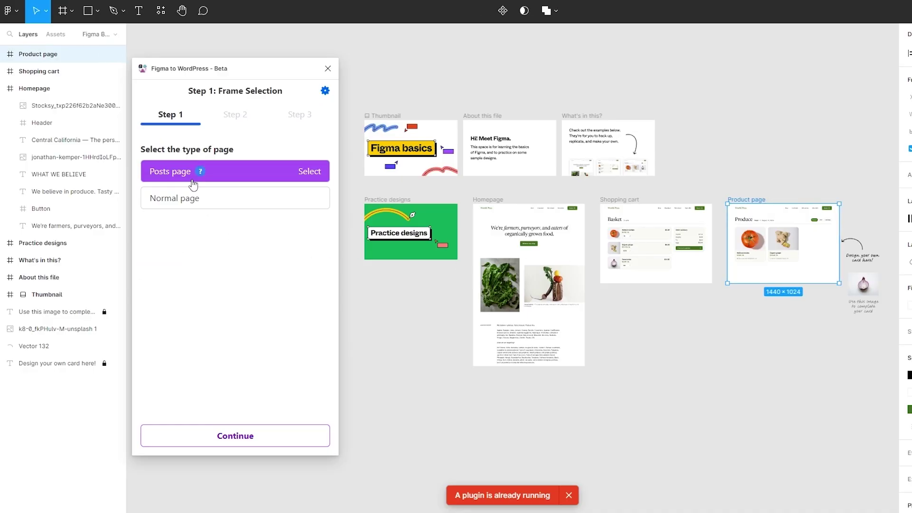
left_click(220, 205)
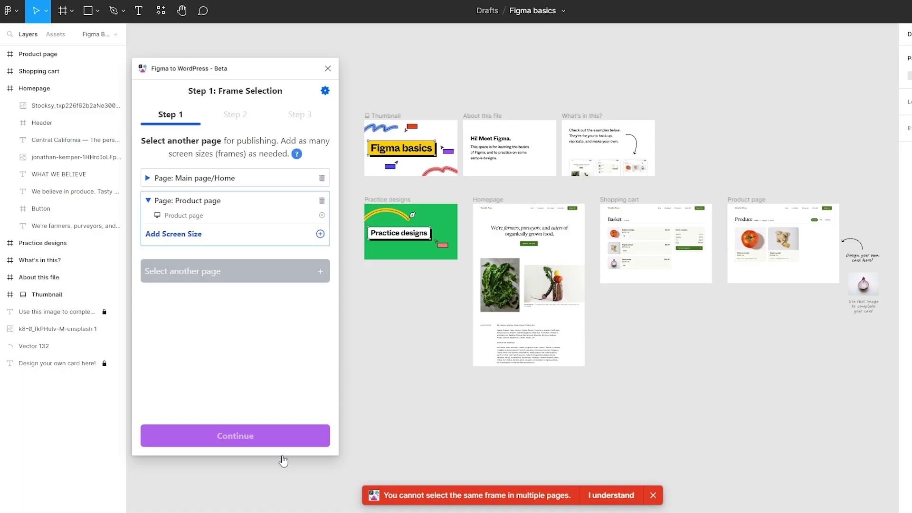
left_click(262, 447)
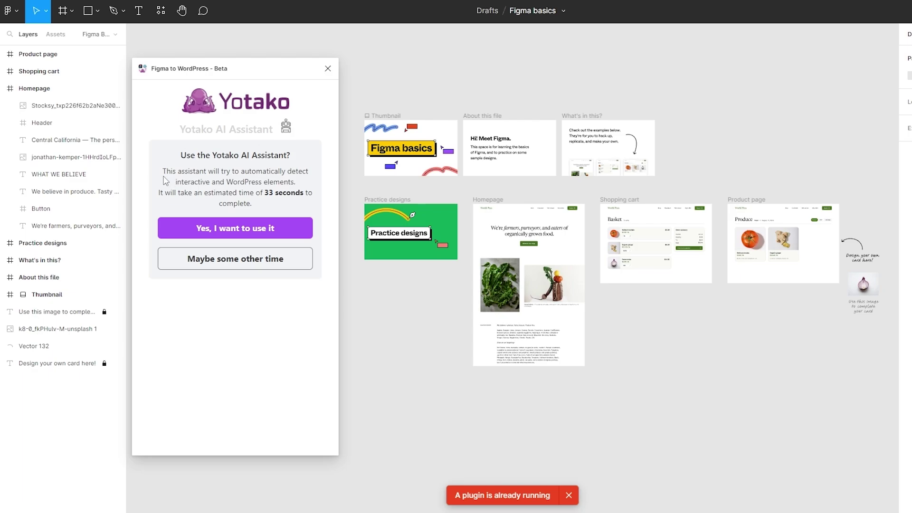
Step: Accept the Yotako AI Assistant and, once analysis completes, go to Step 2 Element Selection
left_click_drag(163, 171, 187, 194)
left_click(256, 230)
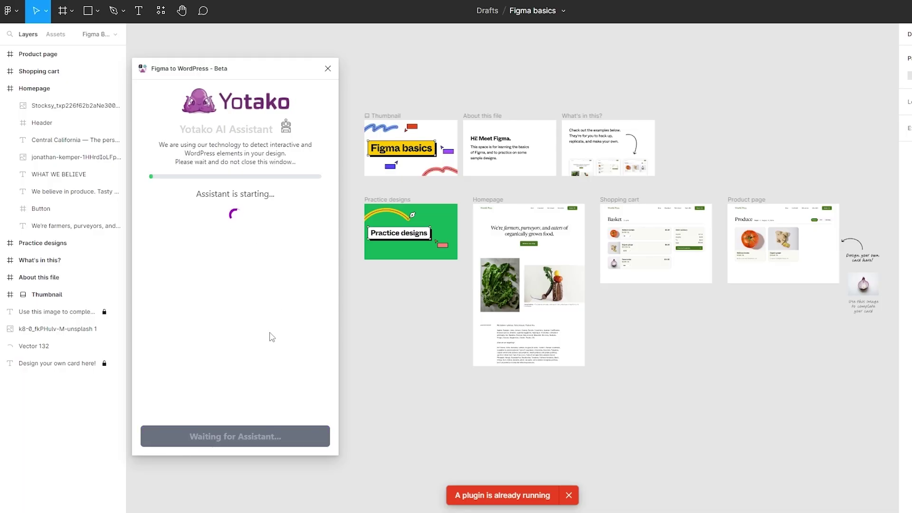
right_click(270, 332)
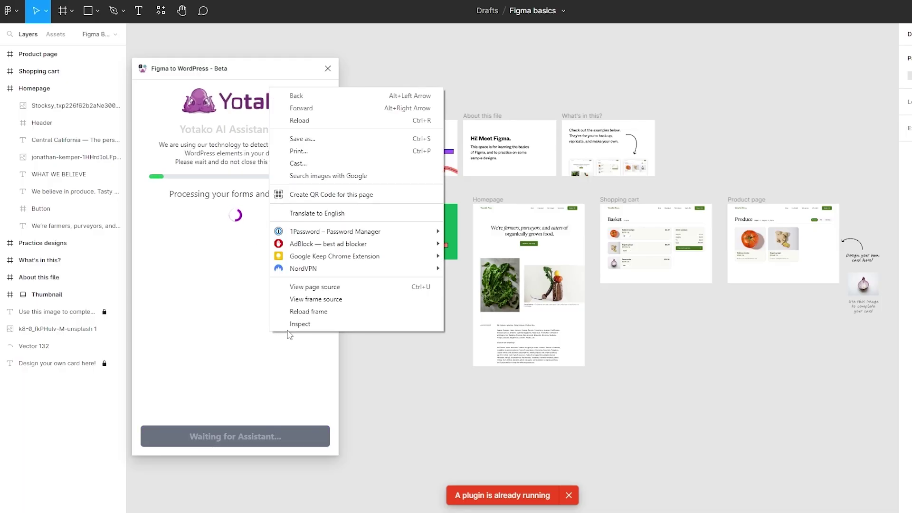
left_click(277, 335)
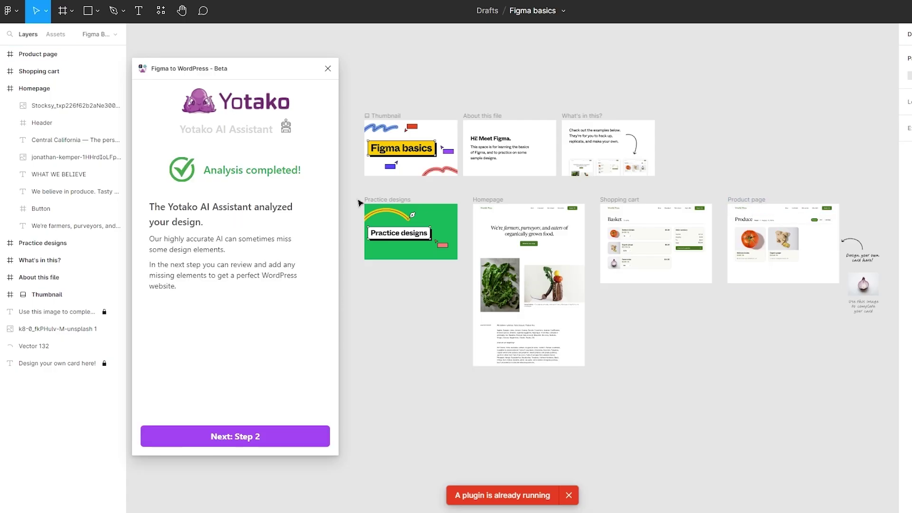
left_click(235, 437)
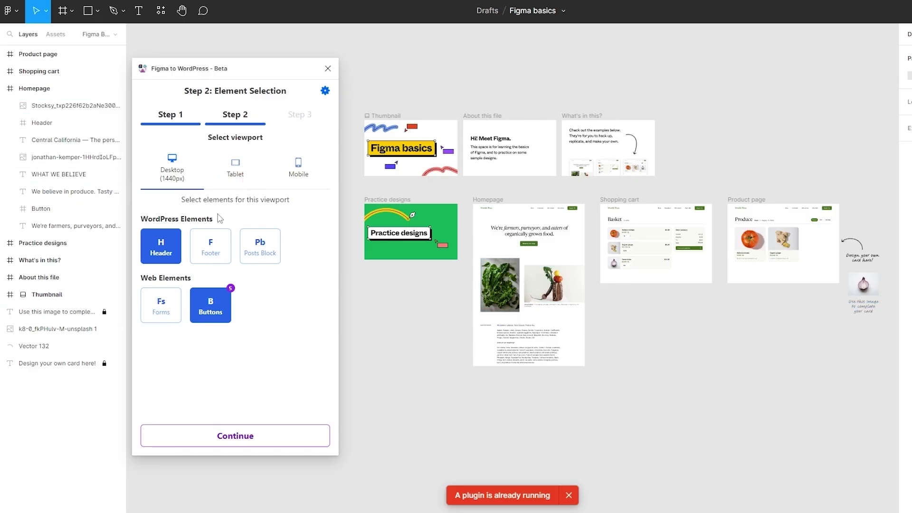
Step: Return to WordPress Elements, continue, and skip the missing header menu and footer elements
left_click(216, 245)
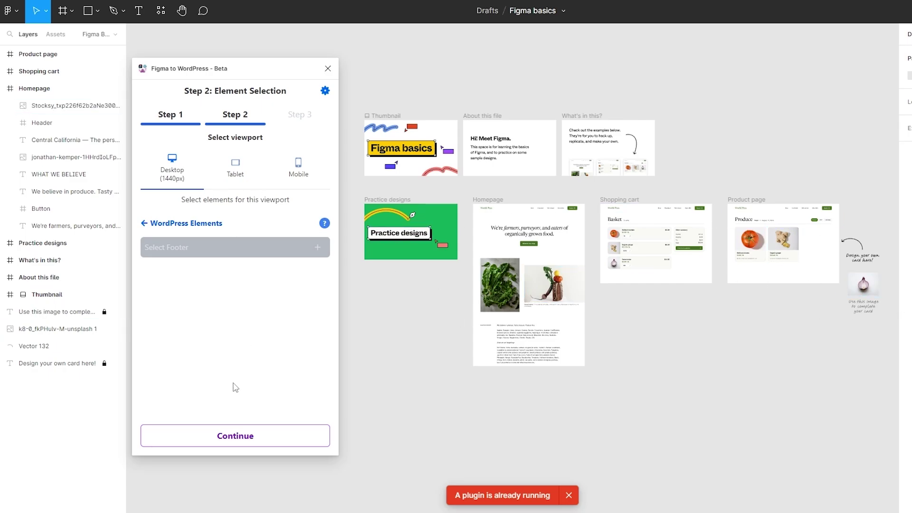
left_click(150, 223)
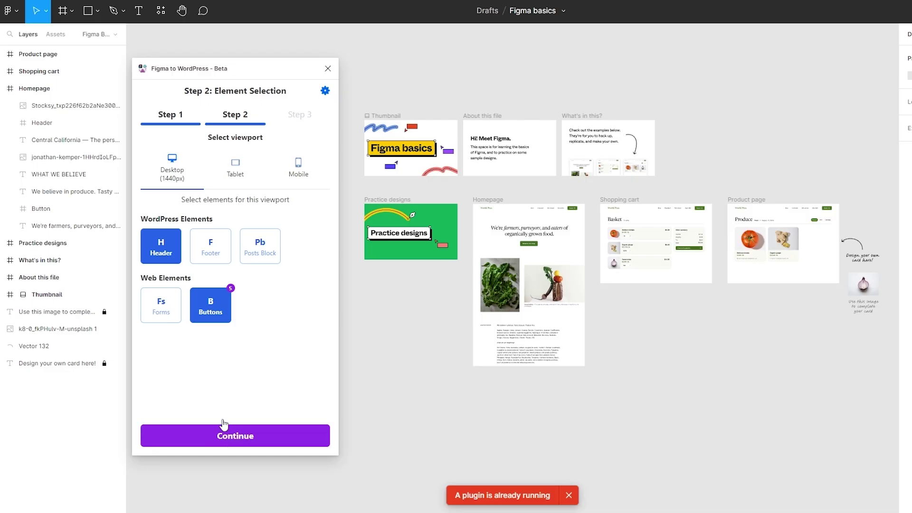
left_click(263, 446)
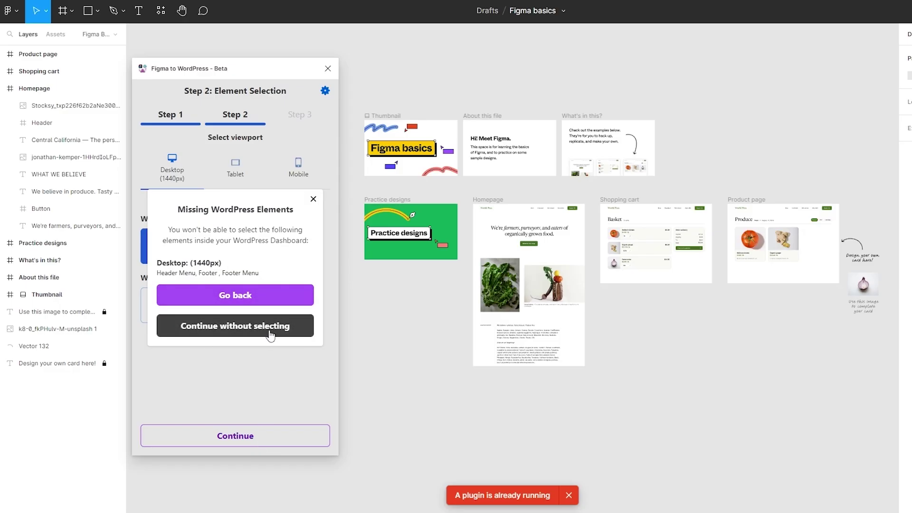
left_click(214, 332)
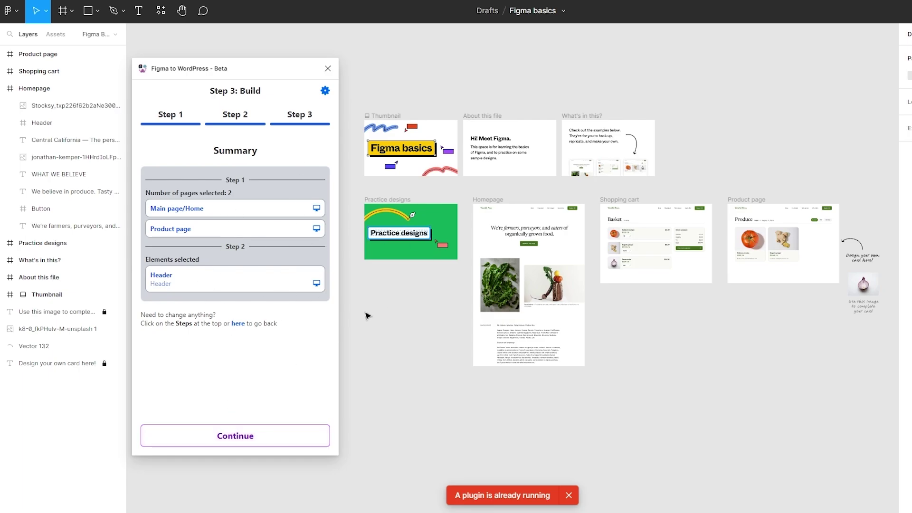
Step: Enter 'DEMOWEBSITE' as the Figma file URL and start creating the website
left_click(224, 437)
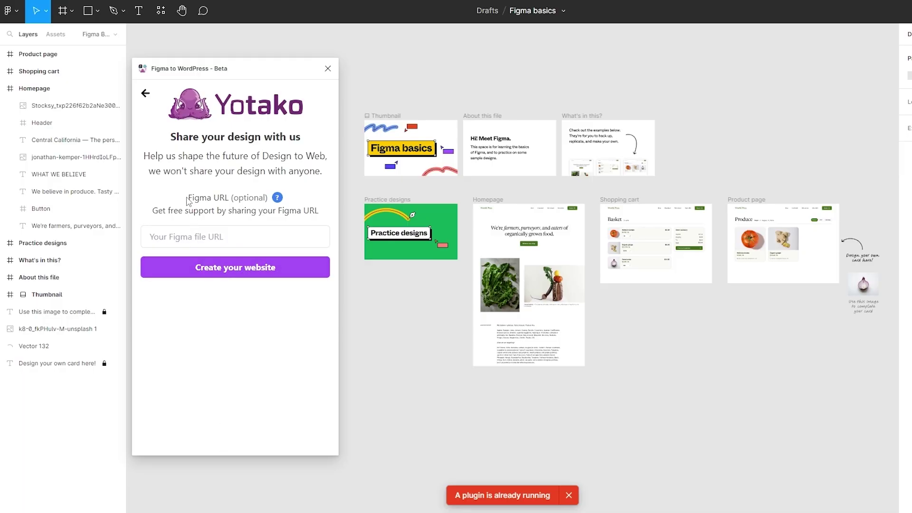
left_click_drag(188, 198, 226, 199)
left_click(154, 235)
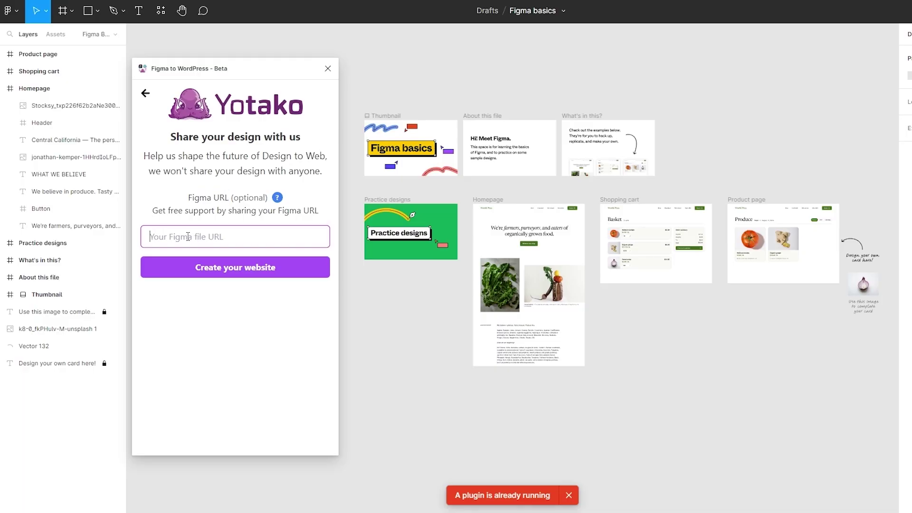
type("DEMOWEBSITE")
left_click(230, 267)
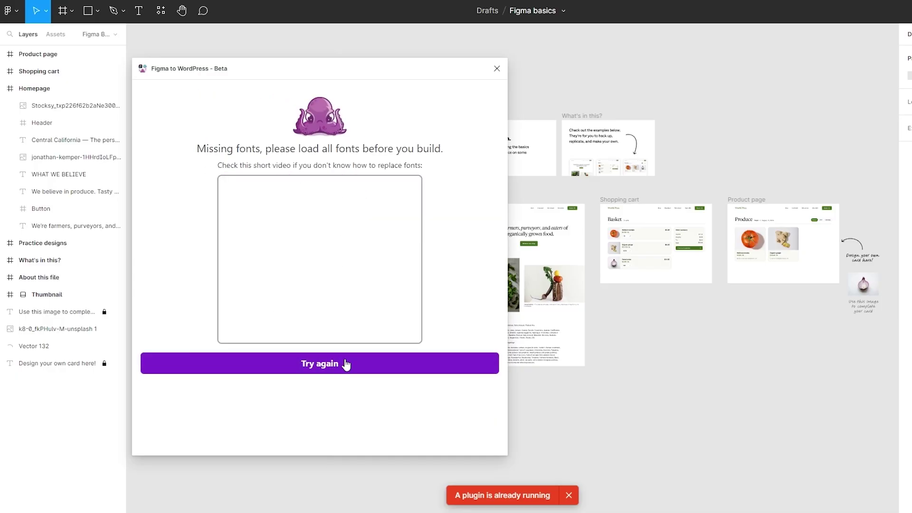
Step: After the missing-fonts error, retry the build and accept the AI assistant's element detection
left_click(347, 364)
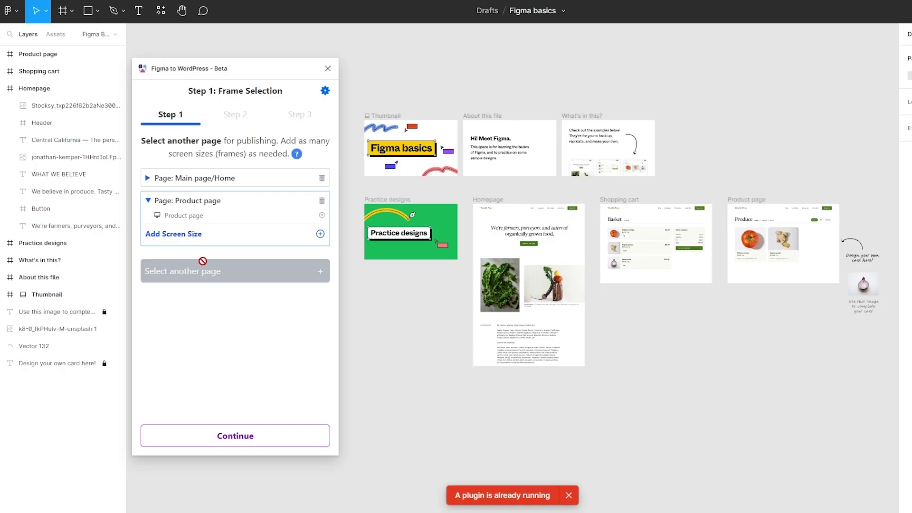
left_click(235, 435)
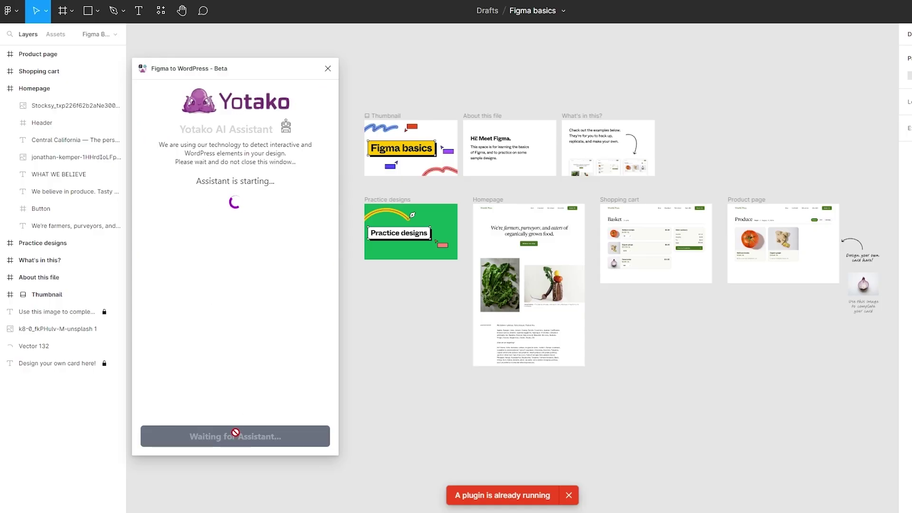
left_click(213, 230)
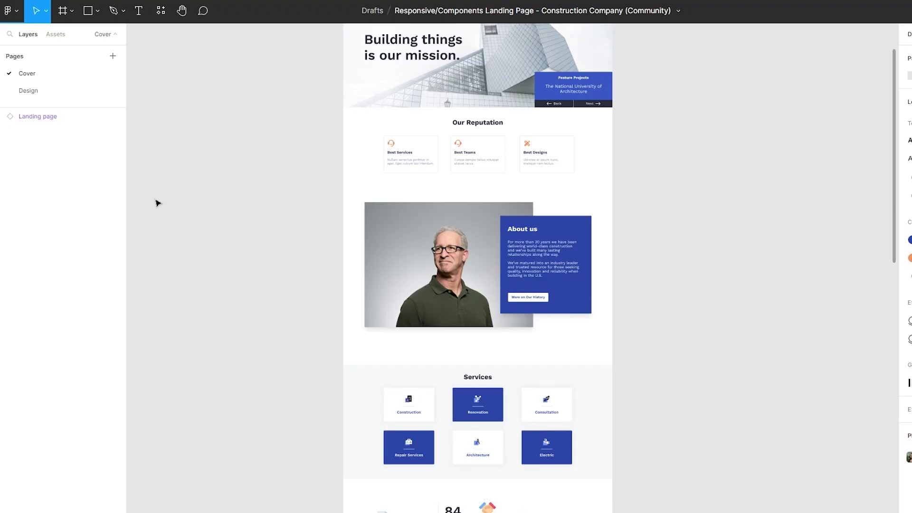
Step: Relaunch the Figma to WordPress plugin with Ctrl+Alt+P and try adding the selected Landing page frame
key("ctrl+alt+p")
scroll(376, 181, "up", 5)
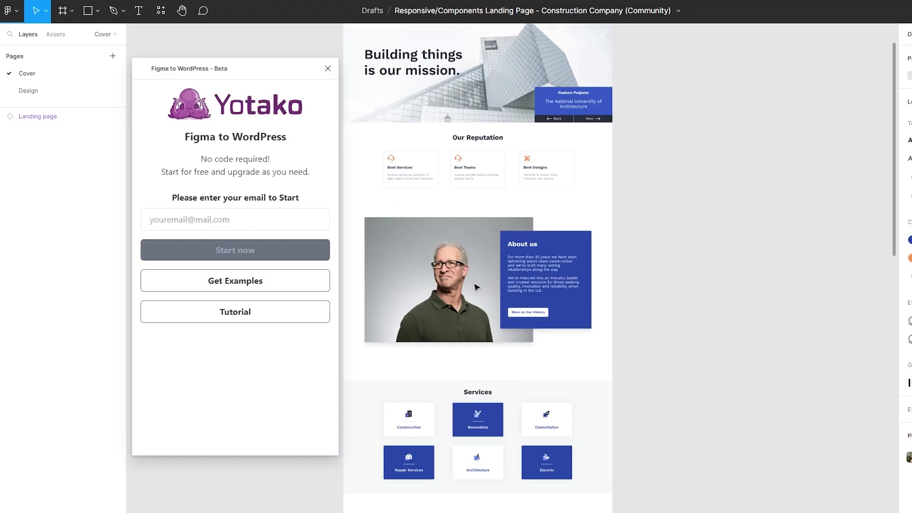
scroll(594, 116, "down", 15)
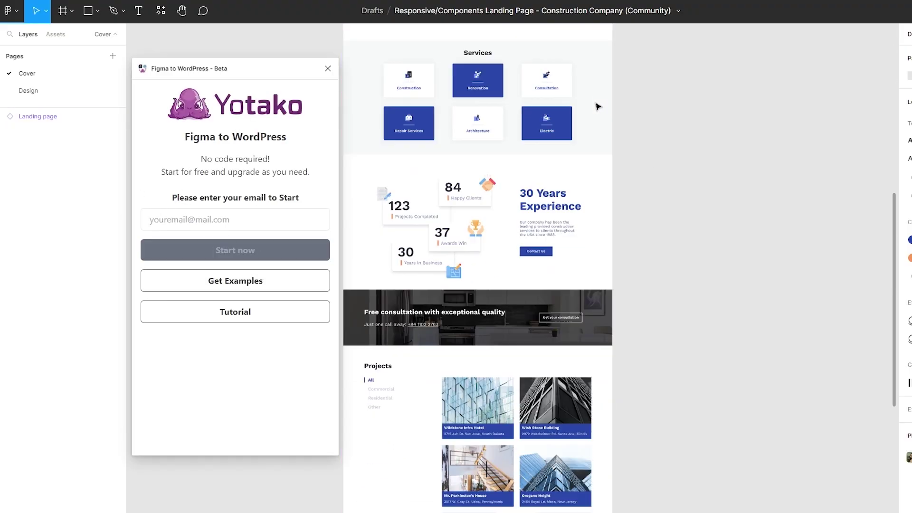
scroll(580, 93, "down", 3)
scroll(523, 190, "up", 8)
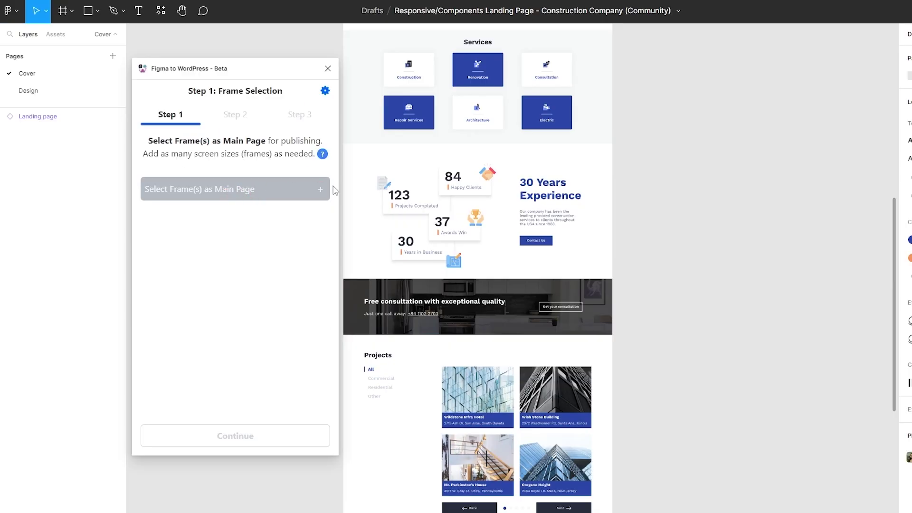
scroll(521, 191, "up", 3)
scroll(521, 192, "up", 15)
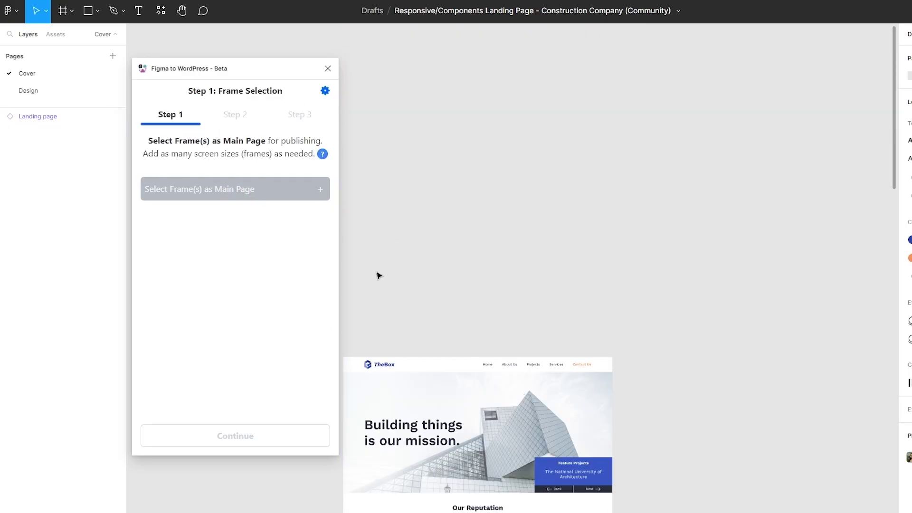
left_click(392, 372)
scroll(625, 381, "down", 8)
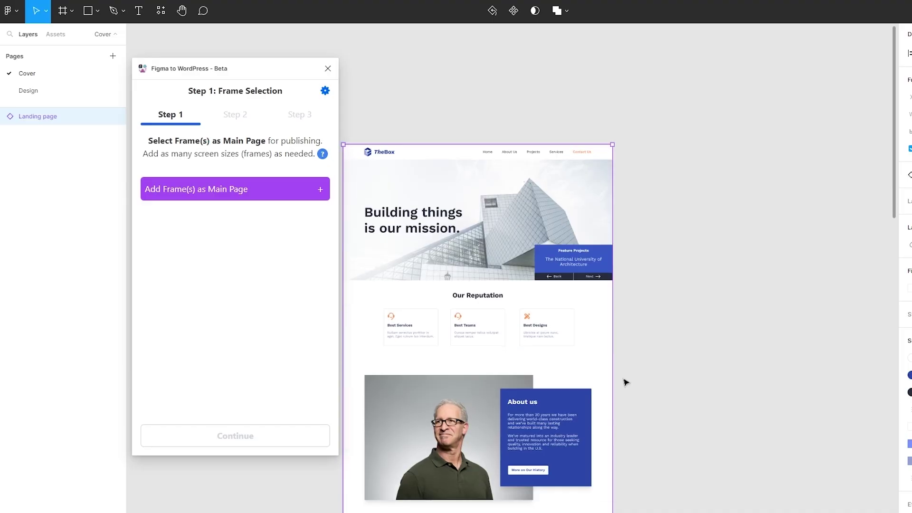
left_click(280, 195)
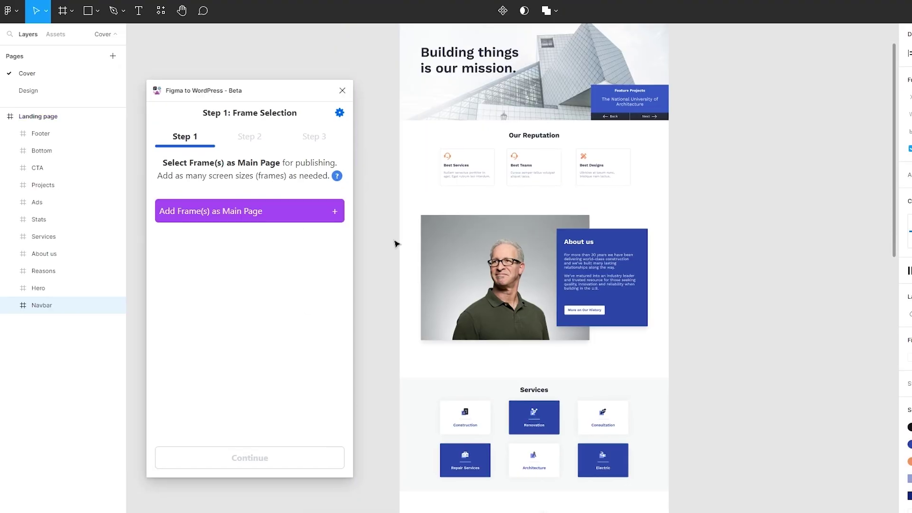
Step: Sort out the Reasons, About us and Hero layer selection, then add Landing page as main page
scroll(474, 161, "up", 5)
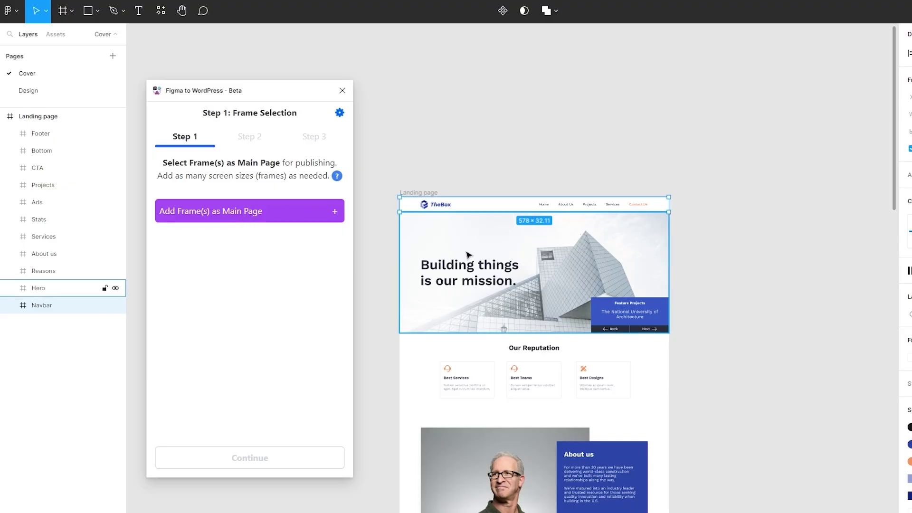
scroll(421, 297, "down", 5)
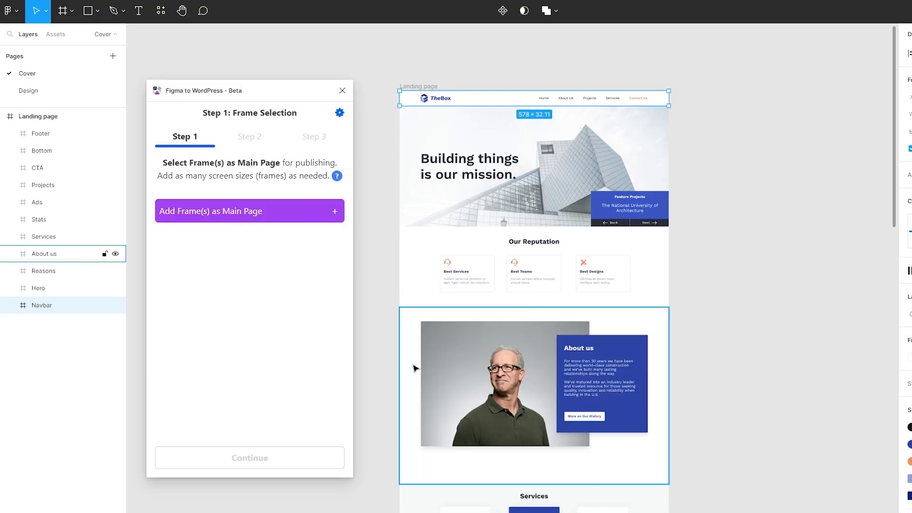
scroll(418, 380, "up", 1)
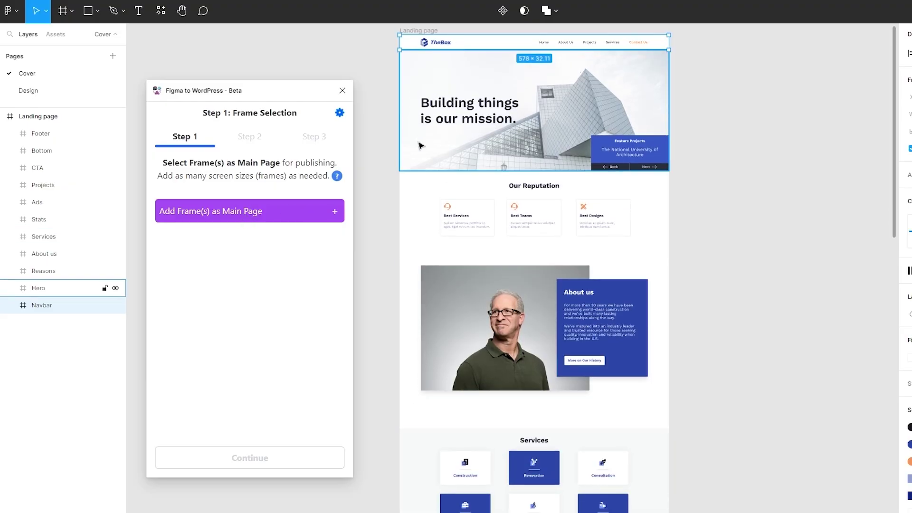
left_click(417, 183)
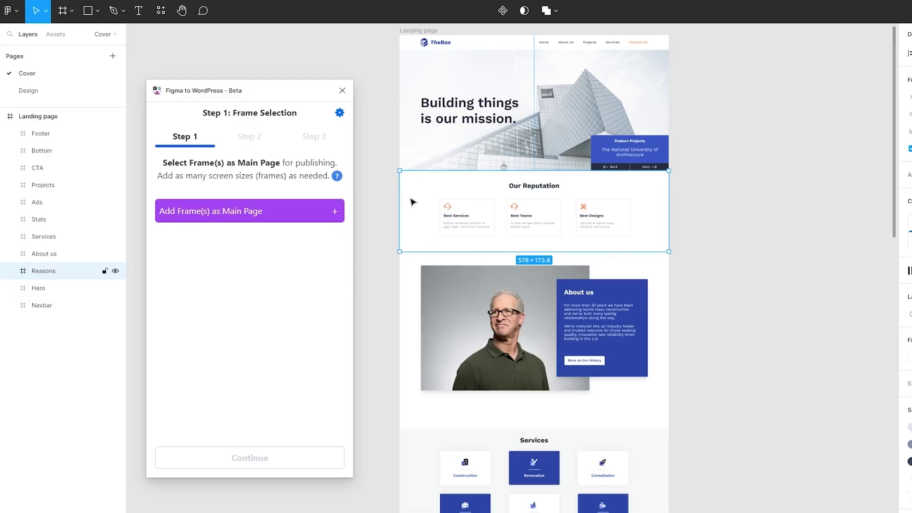
left_click(56, 256, "shift")
left_click(55, 256)
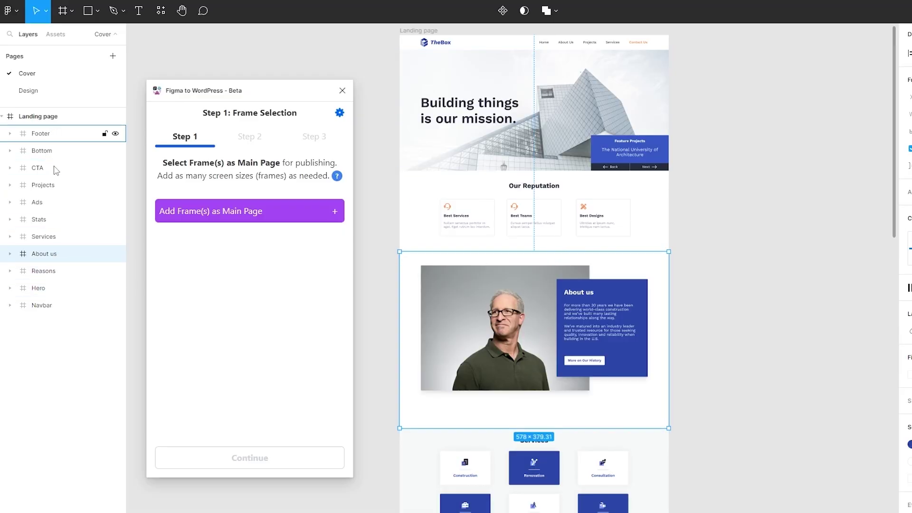
left_click(59, 288)
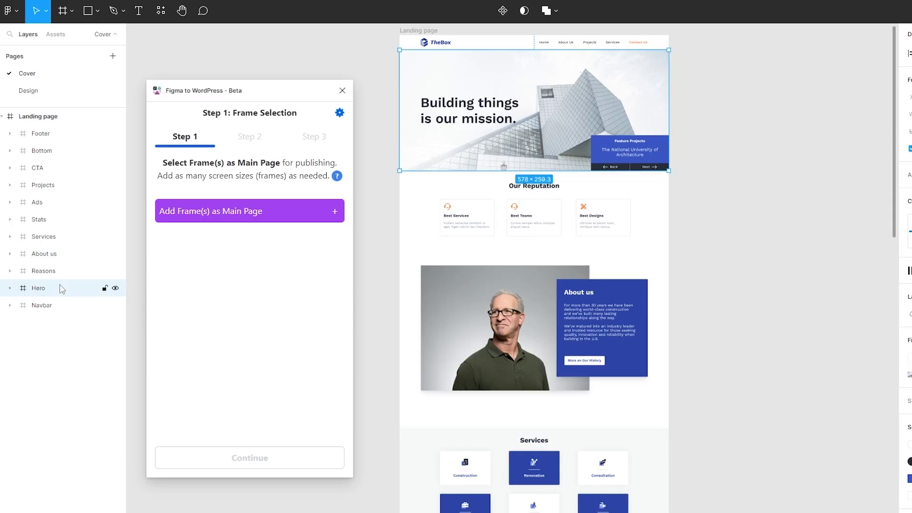
left_click(236, 223)
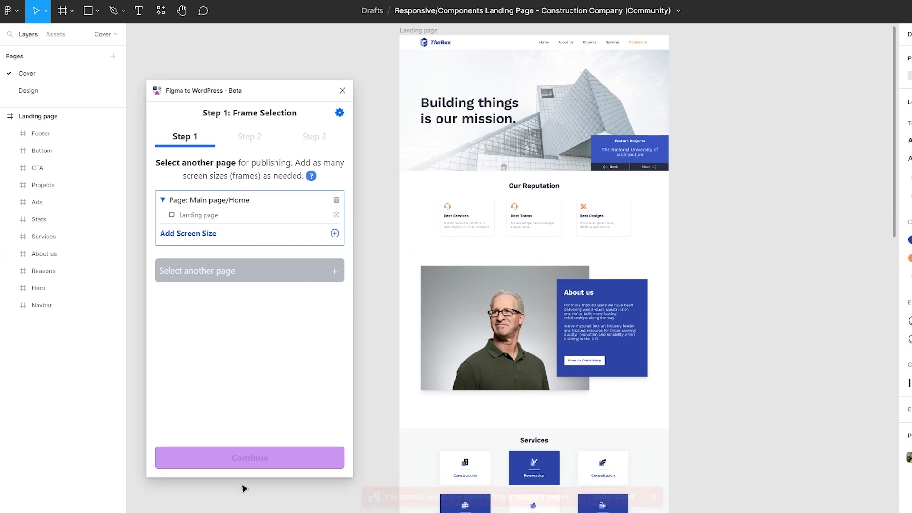
Step: Start the build with the AI assistant enabled and browse the survey's interest options while it uploads
left_click(254, 459)
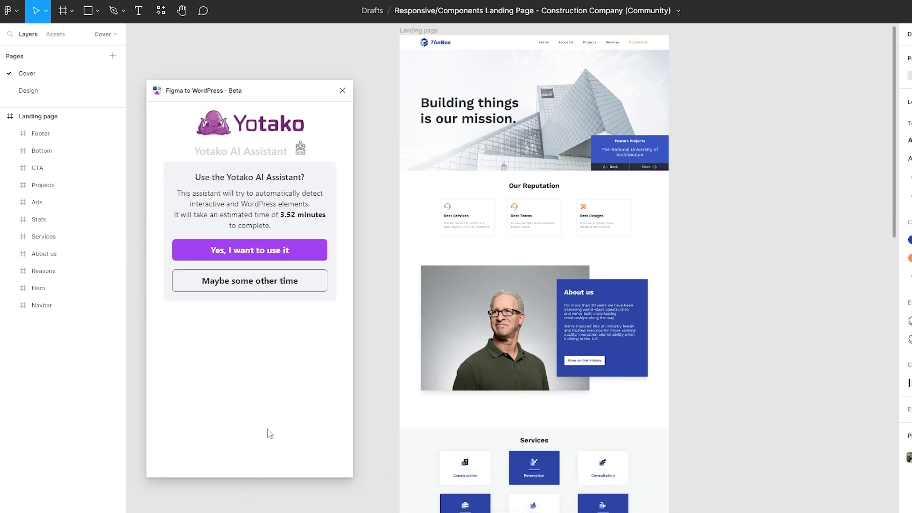
left_click(259, 256)
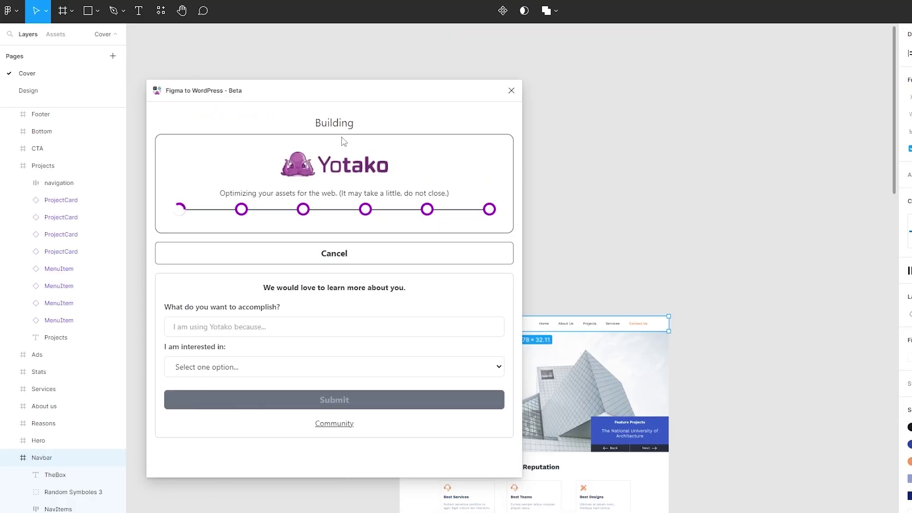
left_click(197, 324)
left_click(196, 375)
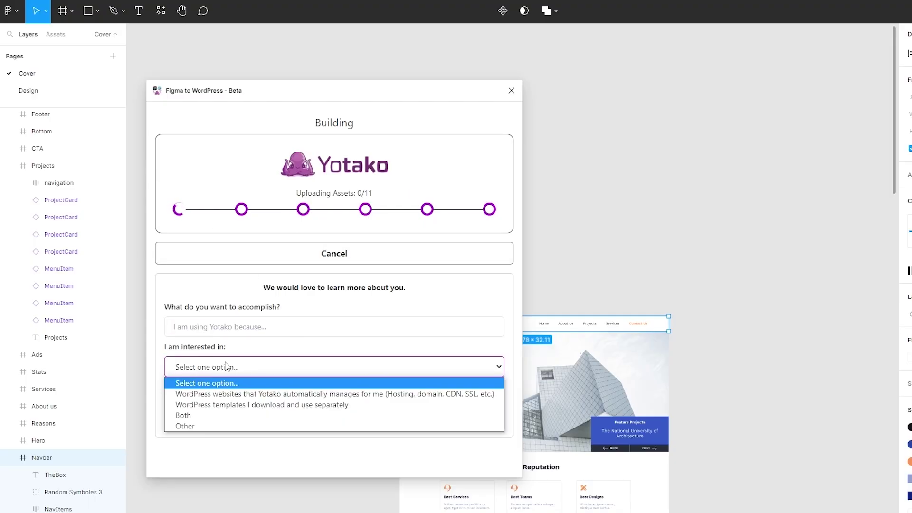
left_click(228, 367)
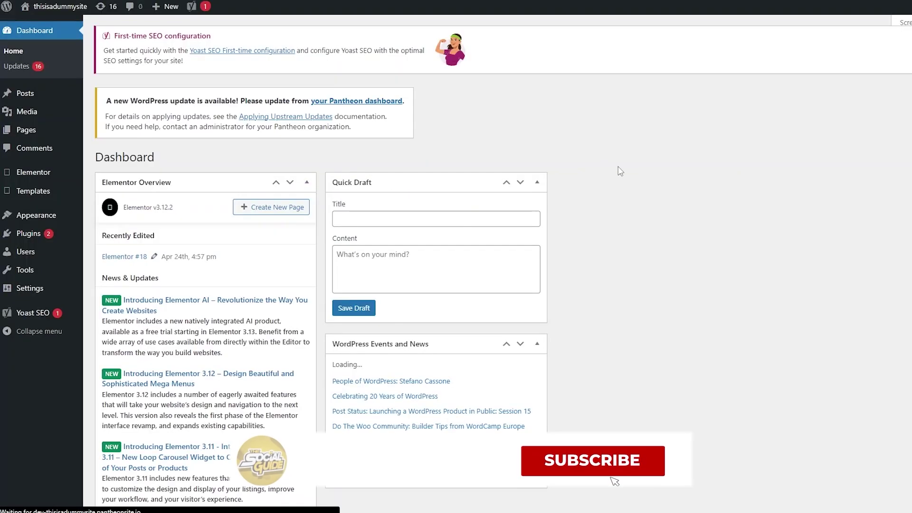
Step: Open Appearance > Themes and scroll through the 13 installed themes
scroll(609, 157, "down", 5)
scroll(653, 151, "down", 2)
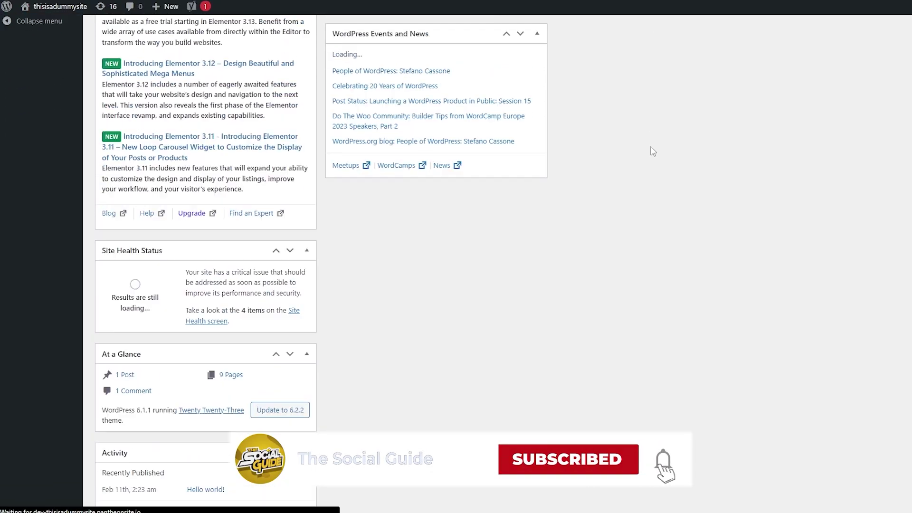
scroll(652, 151, "up", 7)
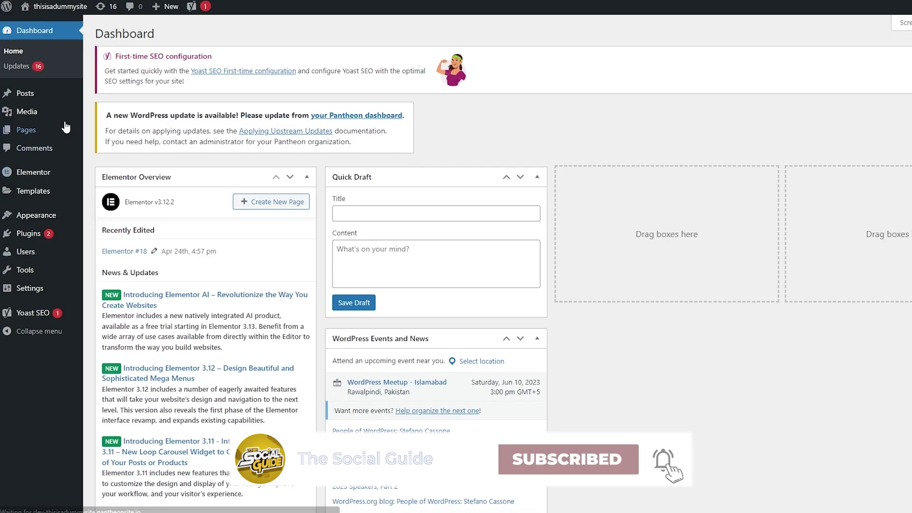
scroll(14, 228, "down", 1)
mouse_move(17, 216)
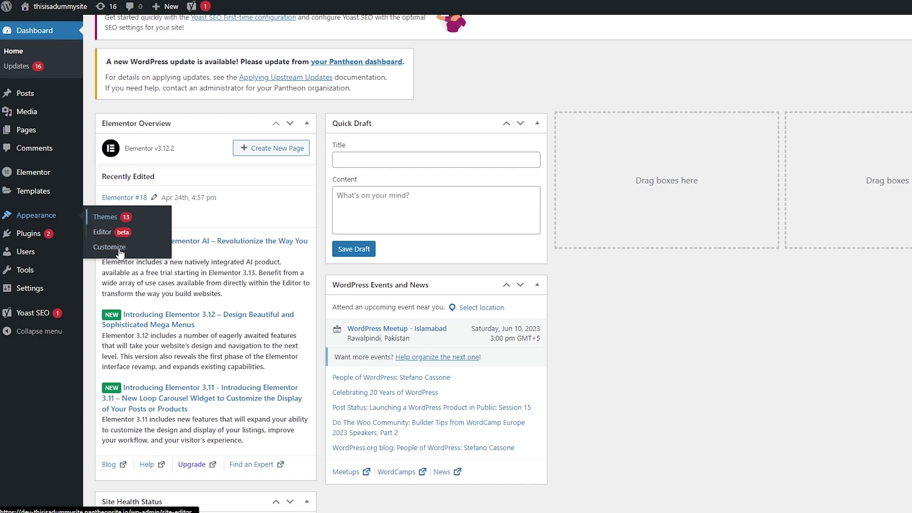
left_click(111, 217)
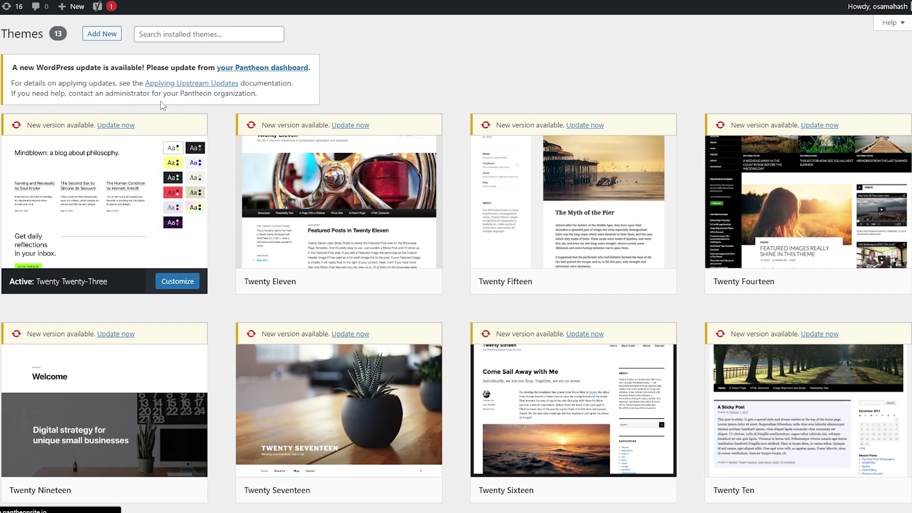
scroll(451, 81, "down", 2)
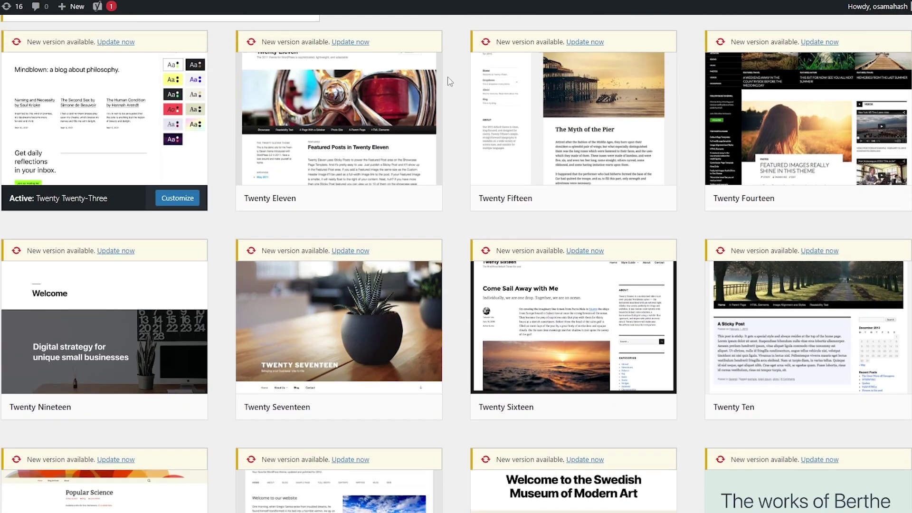
scroll(211, 61, "up", 2)
scroll(464, 161, "down", 6)
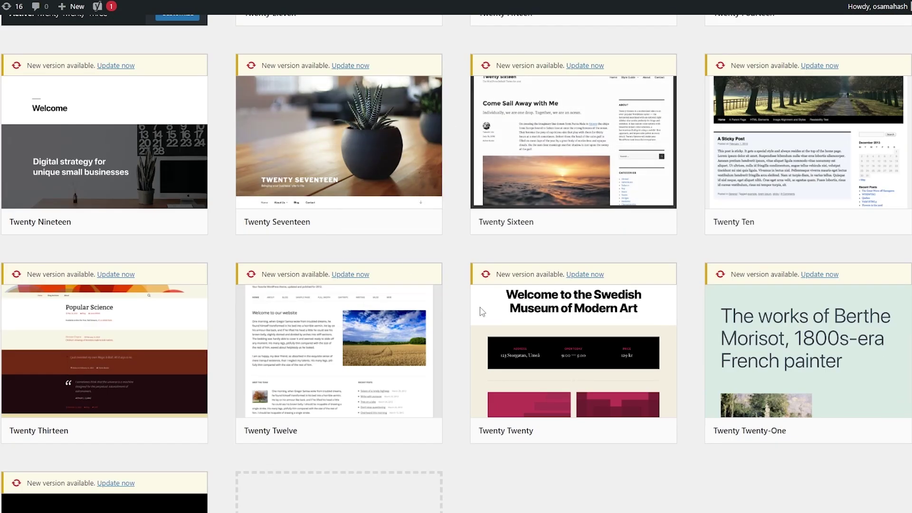
scroll(536, 379, "down", 3)
scroll(537, 379, "up", 9)
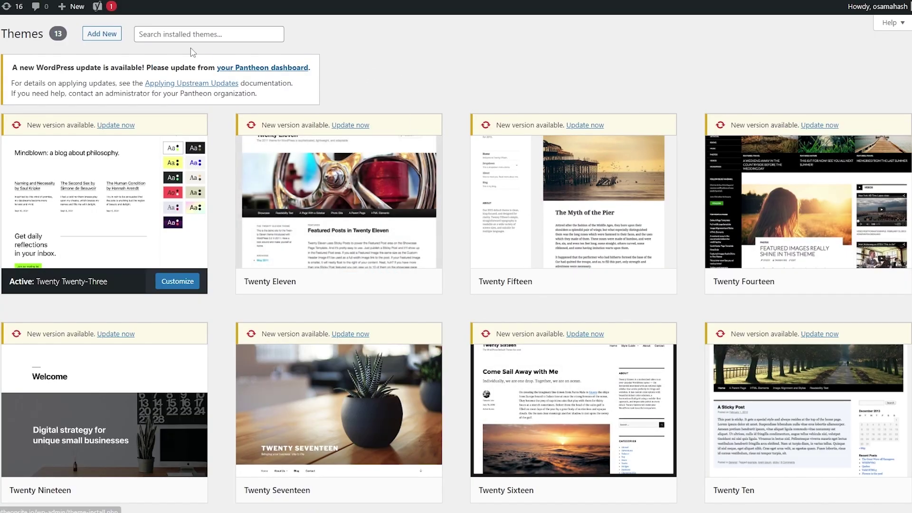
Step: On the WordPress Add Themes page, open Upload Theme and choose the theme .zip file
left_click(105, 35)
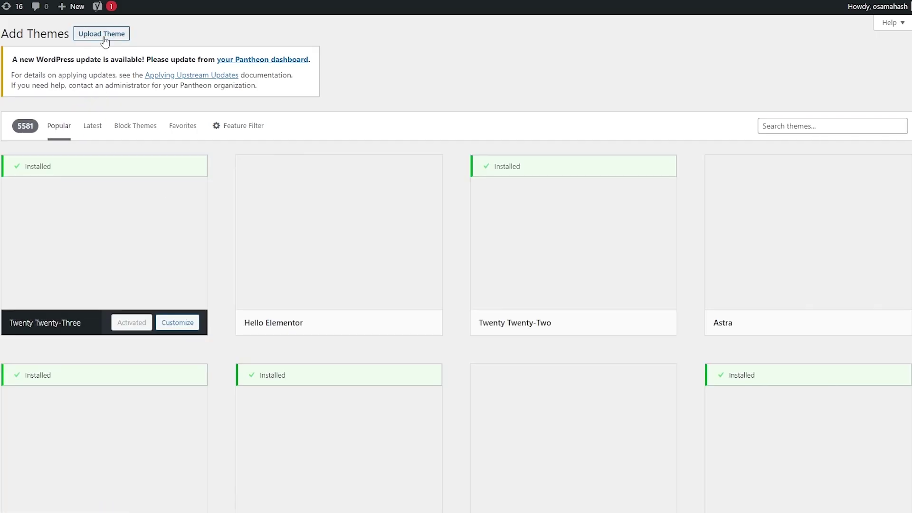
left_click(111, 35)
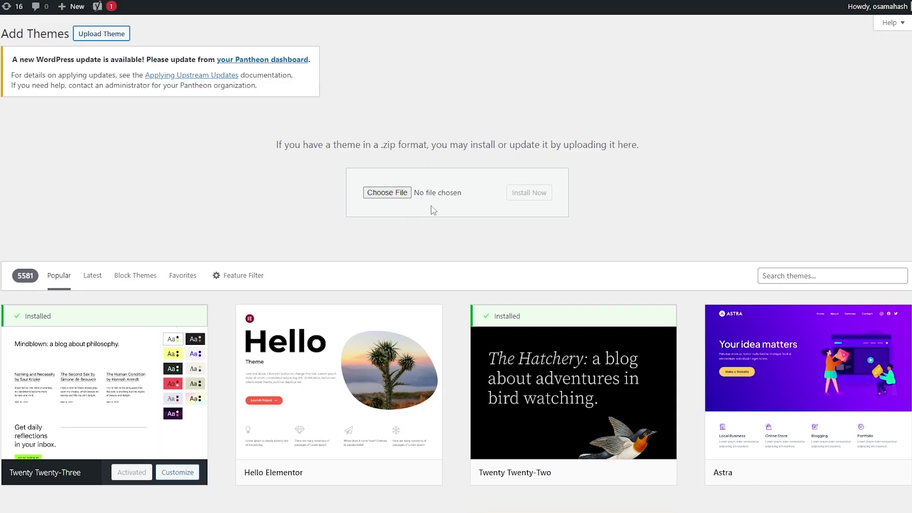
left_click(398, 193)
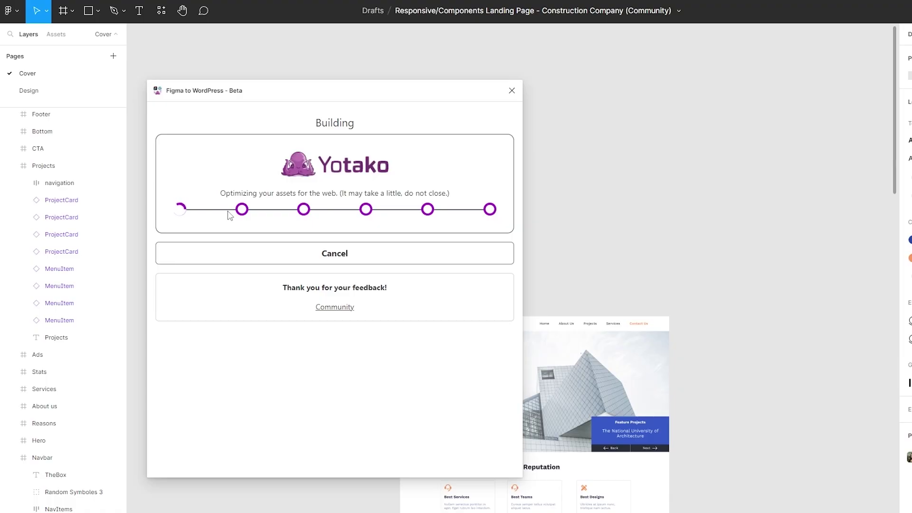
Step: Stop the running Yotako export that is optimizing assets, then close the Figma to WordPress plugin window
left_click(254, 257)
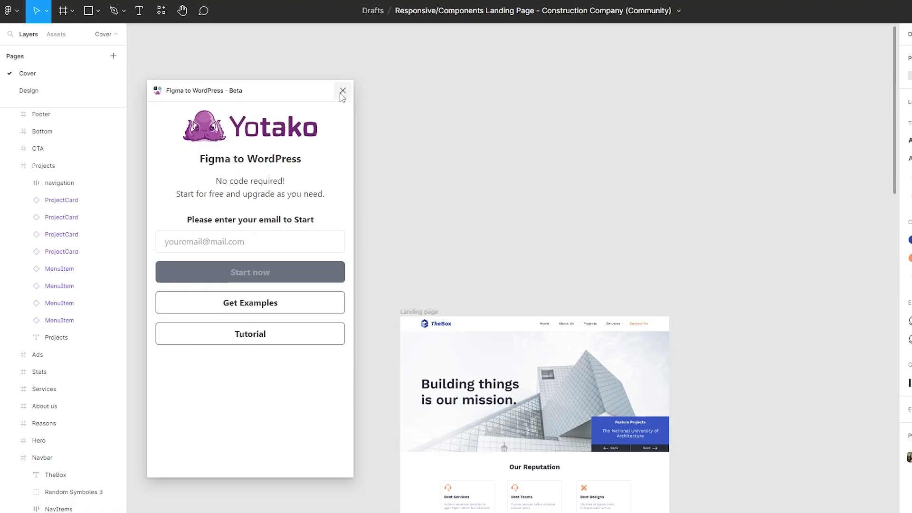
left_click(342, 92)
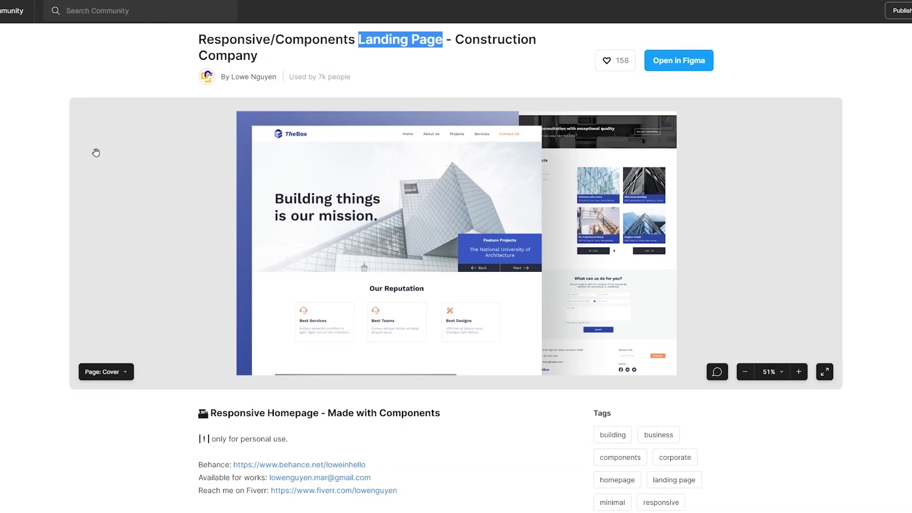
Step: Copy the words 'Landing Page' and search Figma Community for them
scroll(89, 166, "down", 8)
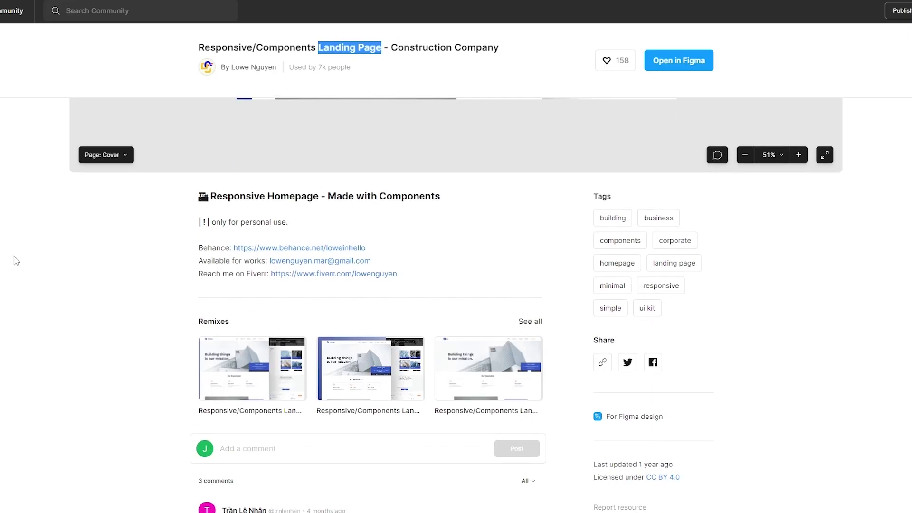
scroll(58, 264, "up", 8)
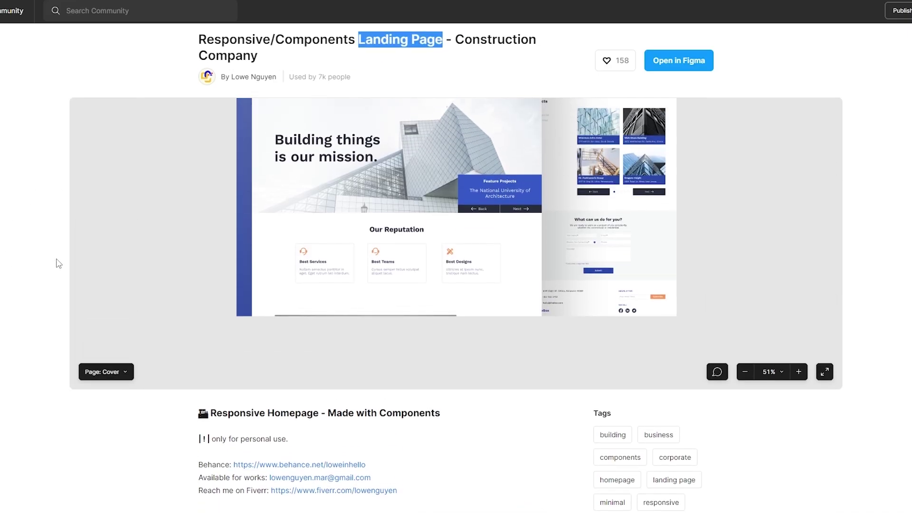
right_click(385, 43)
left_click(380, 50)
left_click(94, 15)
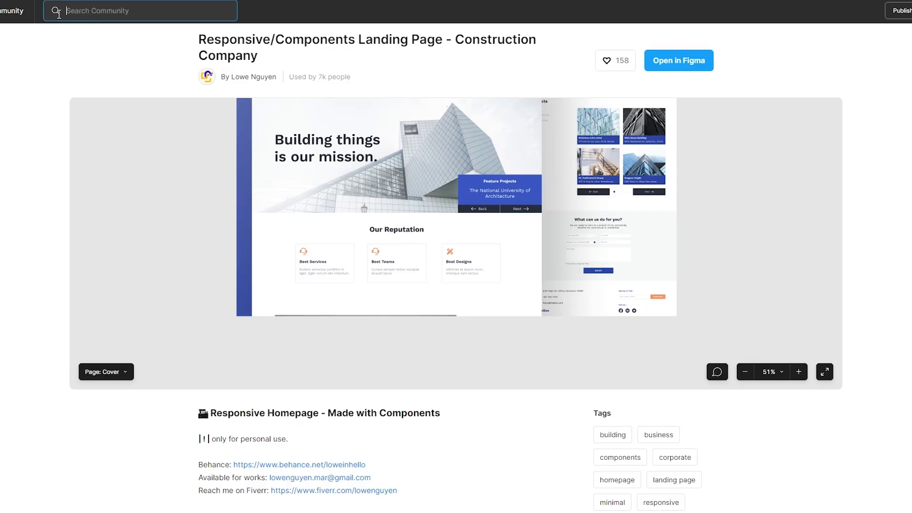
key("Return")
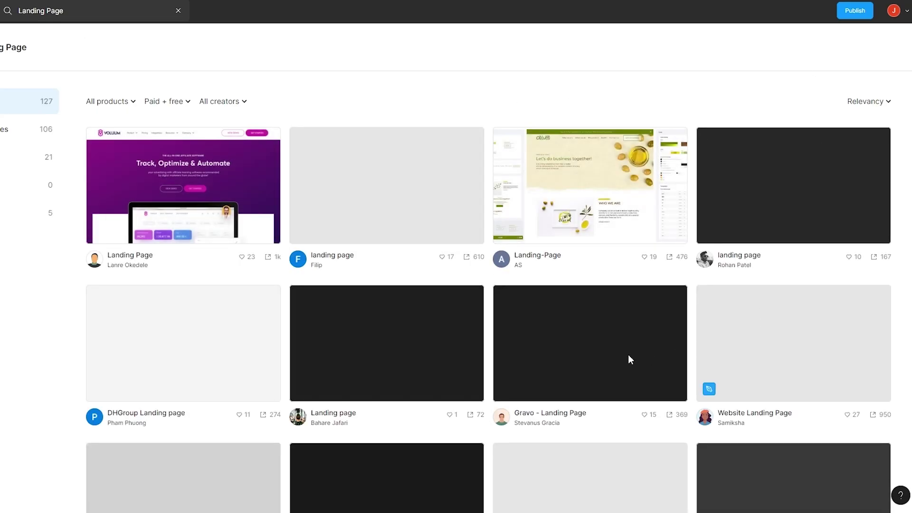
Step: Filter the Landing Page results to Free and browse the 128 free files
left_click(176, 101)
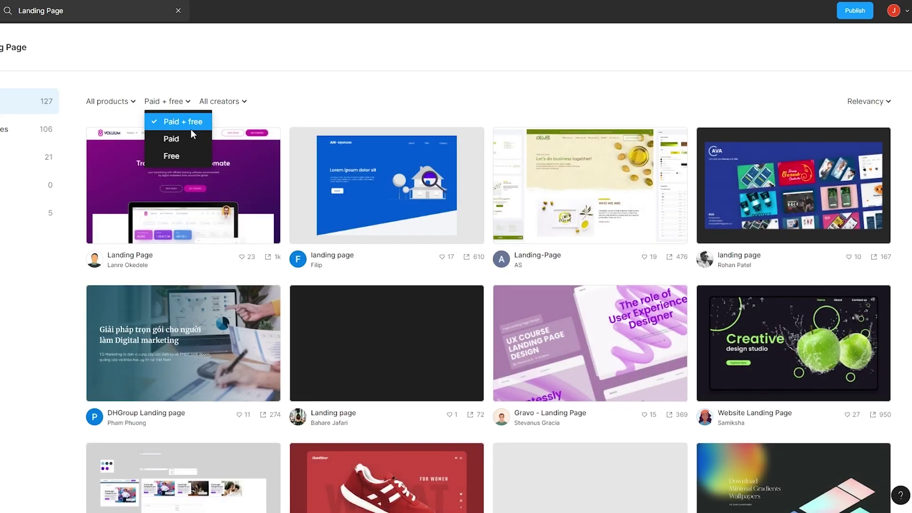
left_click(187, 158)
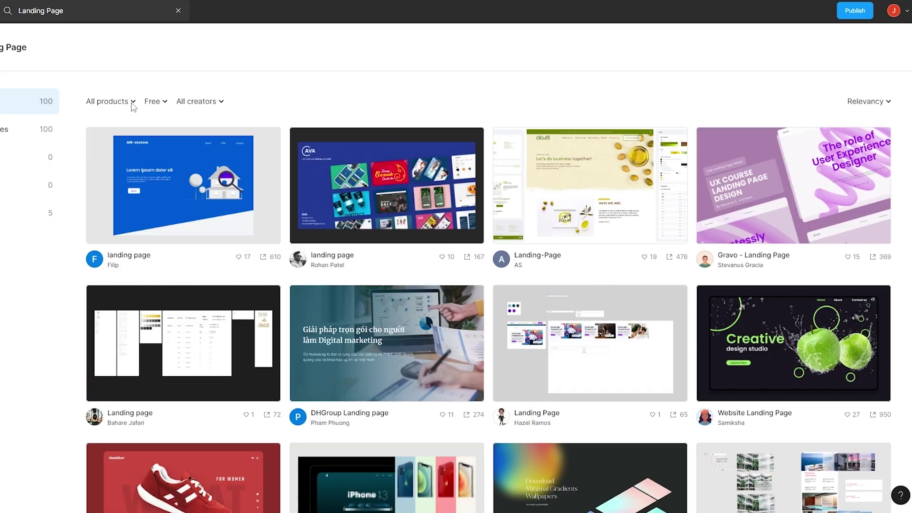
left_click(131, 104)
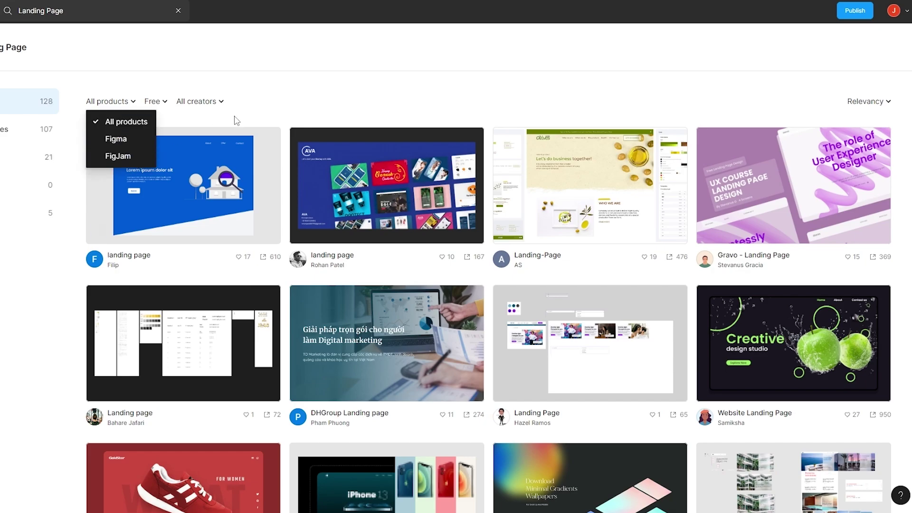
left_click(337, 95)
scroll(896, 327, "down", 8)
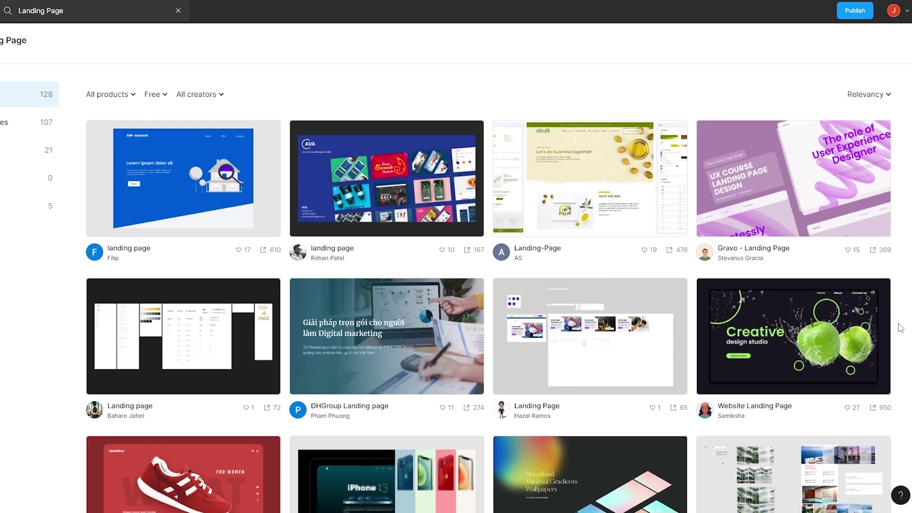
scroll(889, 333, "down", 13)
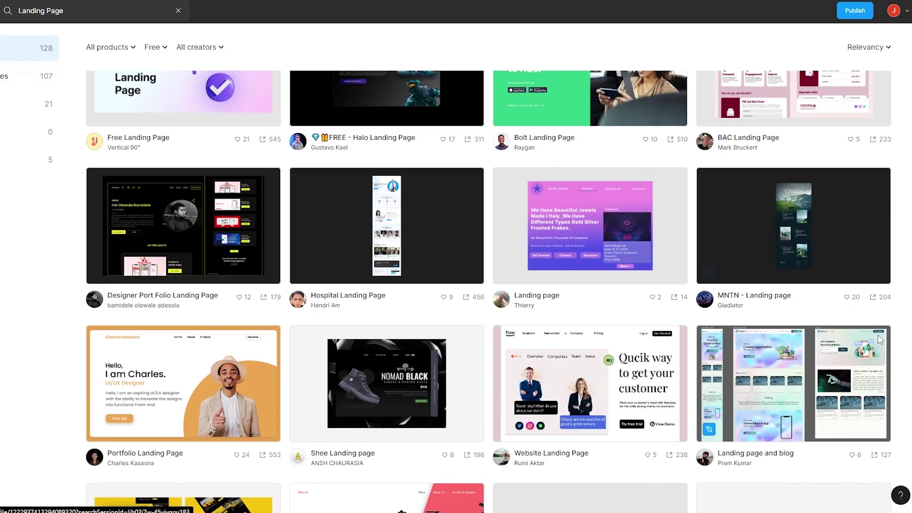
scroll(879, 339, "down", 3)
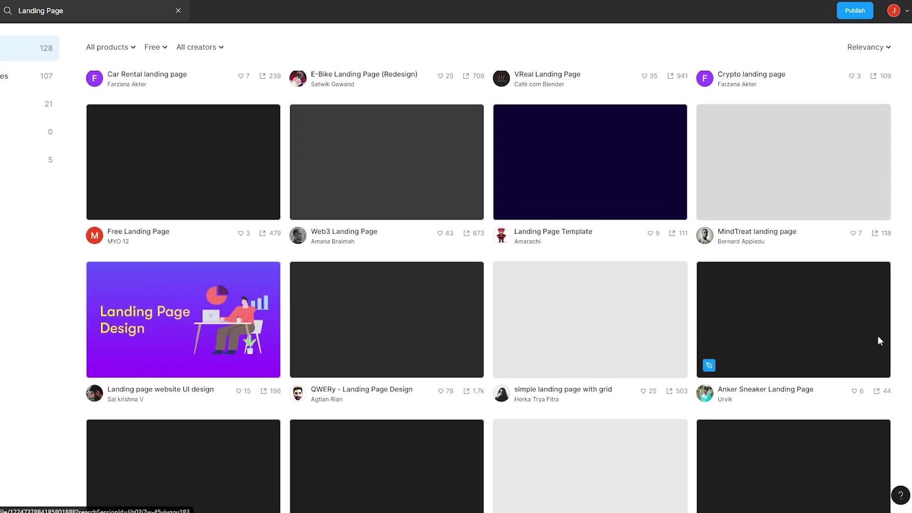
scroll(902, 193, "down", 1)
scroll(489, 285, "down", 12)
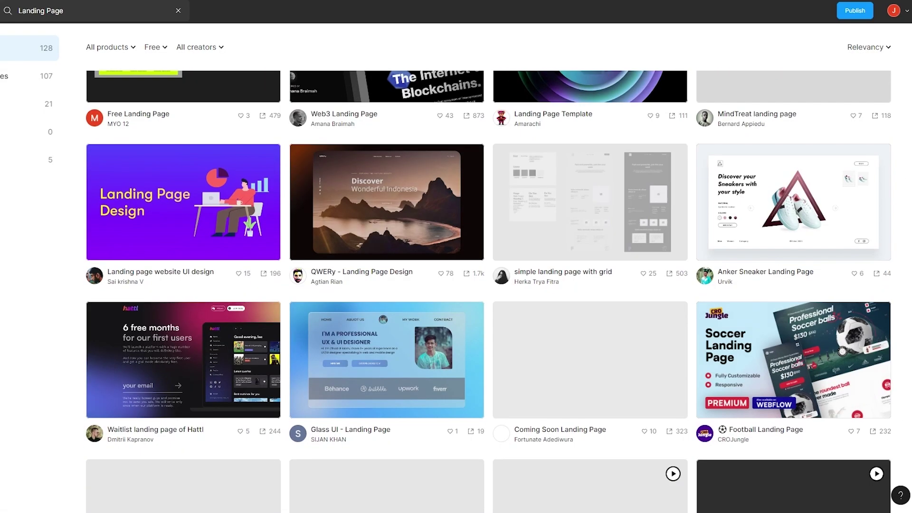
scroll(489, 286, "up", 3)
scroll(489, 285, "up", 10)
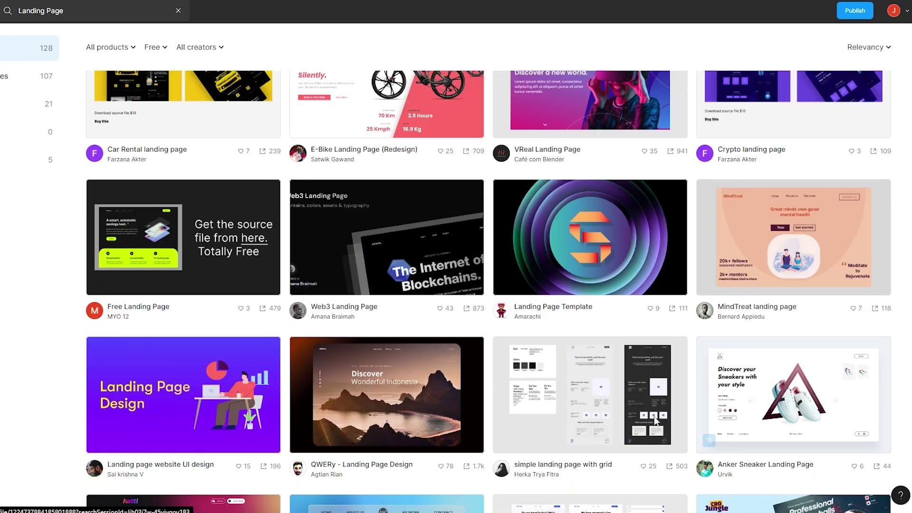
Step: Open the Anker Sneaker Landing Page design from the search results
left_click(779, 400)
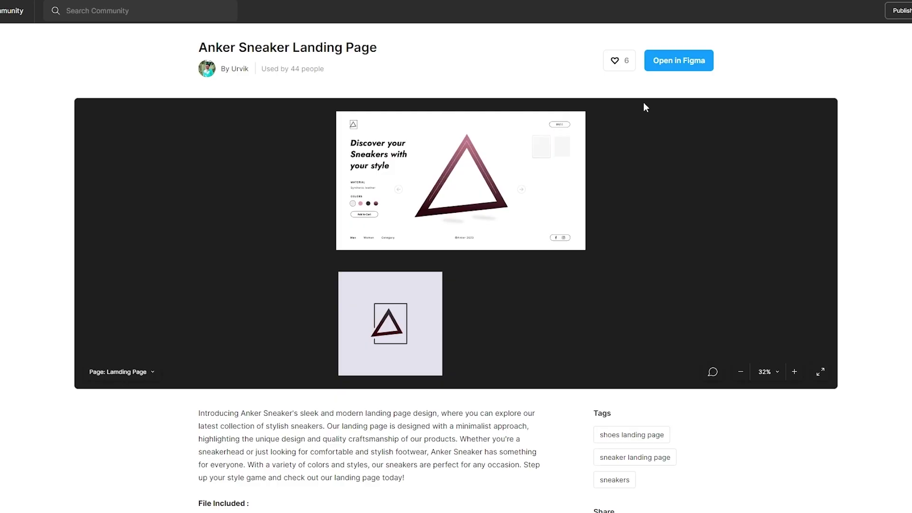
scroll(521, 275, "down", 2)
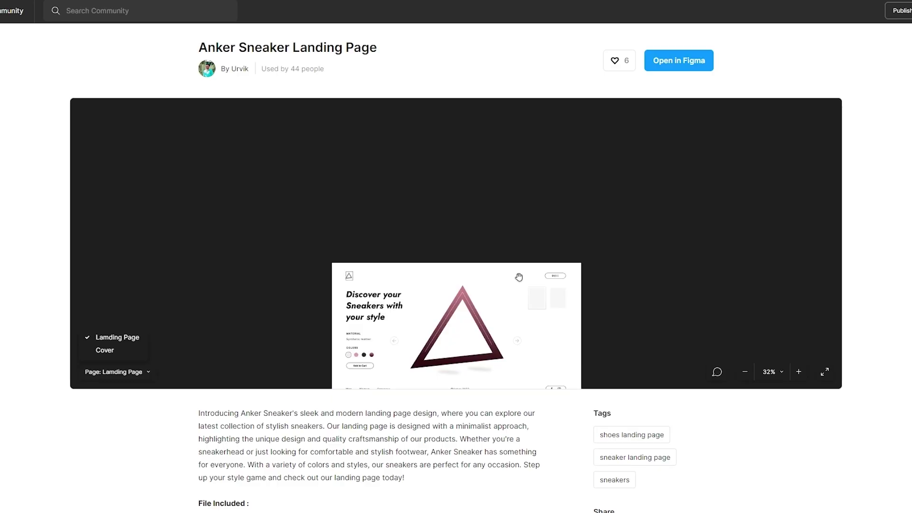
scroll(677, 331, "up", 5)
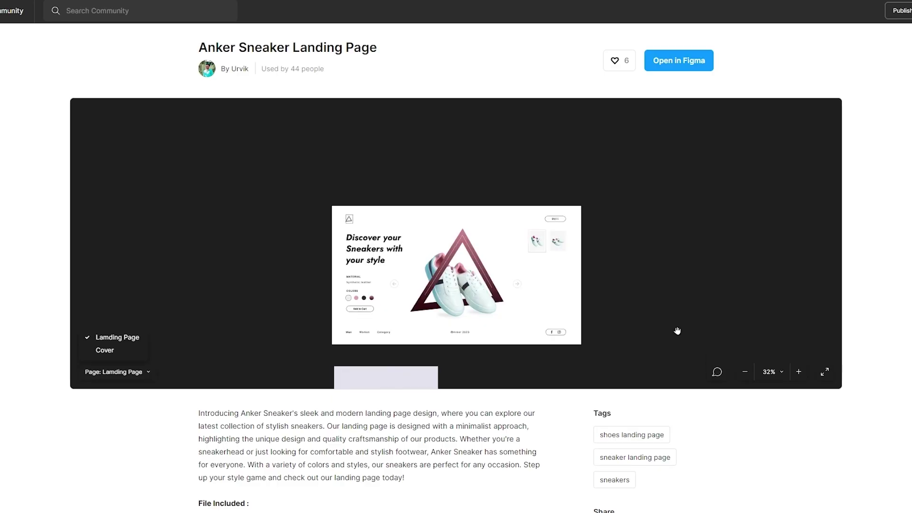
Step: Zoom the Anker Sneaker preview in and back to 64%, then pan around the design
left_click(797, 372)
left_click(798, 372)
left_click(745, 371)
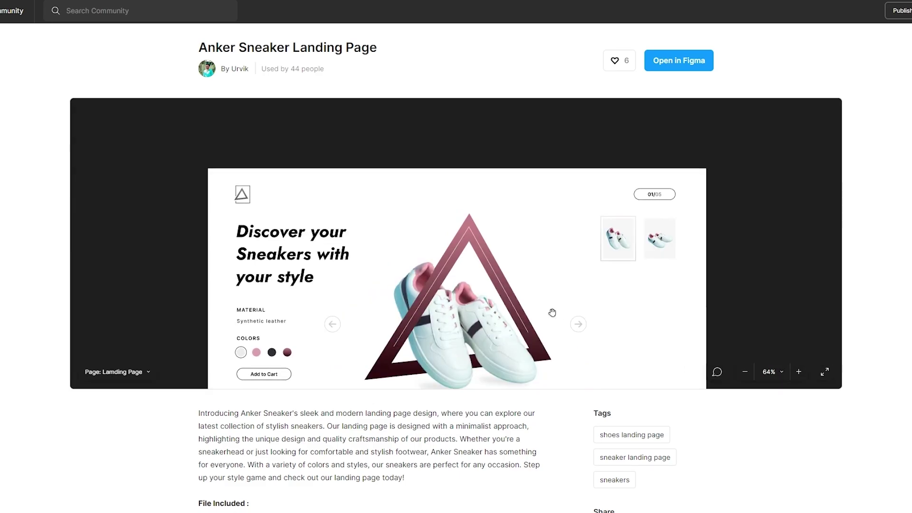
scroll(552, 313, "down", 5)
scroll(487, 309, "down", 7)
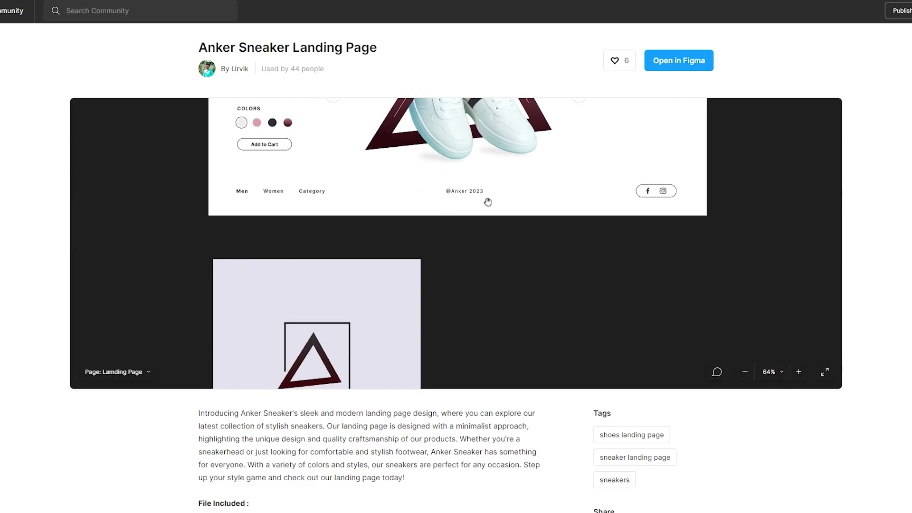
scroll(501, 156, "up", 6)
scroll(544, 318, "up", 5)
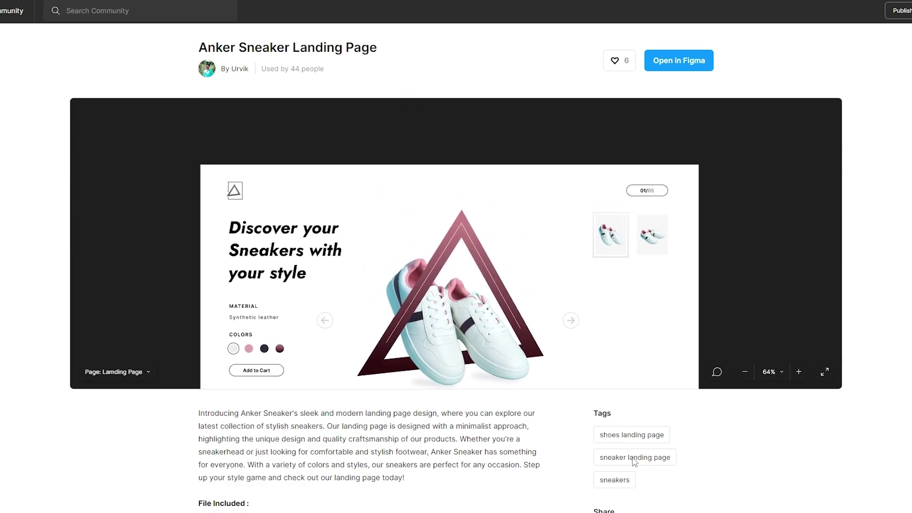
scroll(544, 317, "down", 6)
scroll(709, 140, "left", 2)
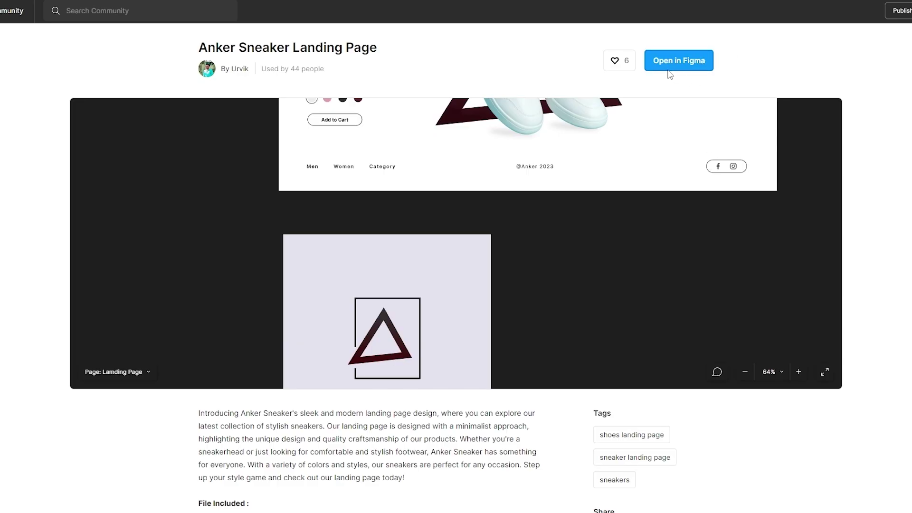
scroll(546, 369, "up", 7)
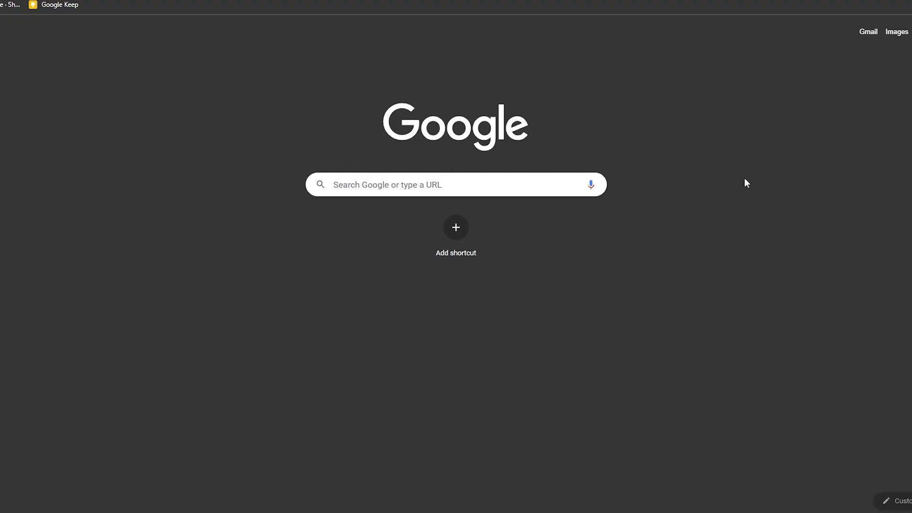
Step: Search for 'pantheon' from the new browser tab
type("pant")
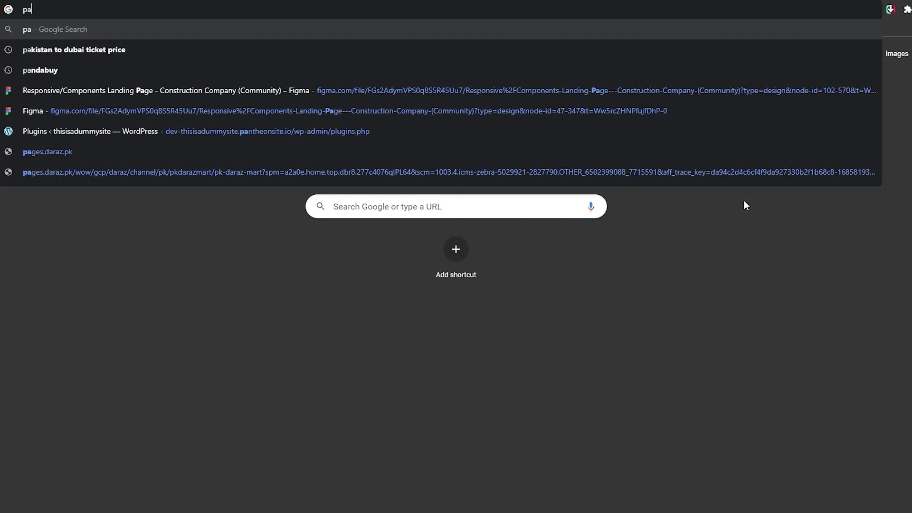
type("heon")
key("Return")
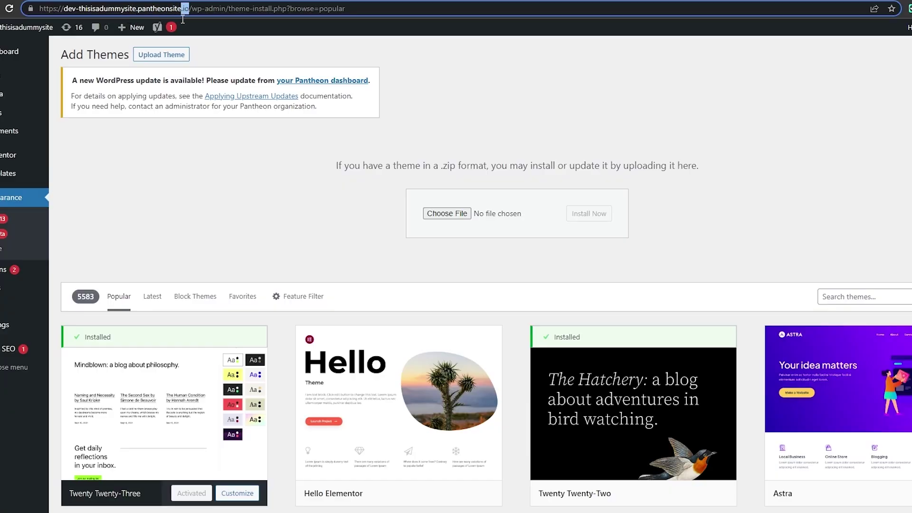
left_click_drag(183, 19, 82, 22)
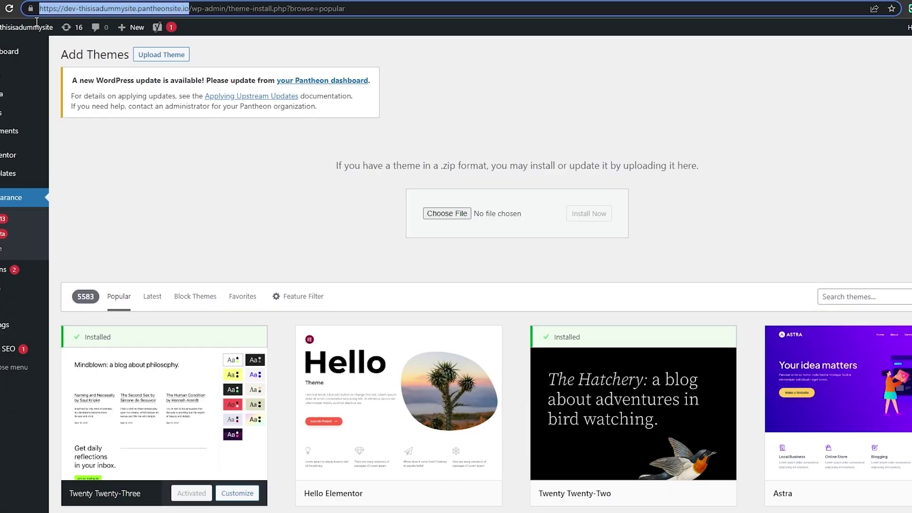